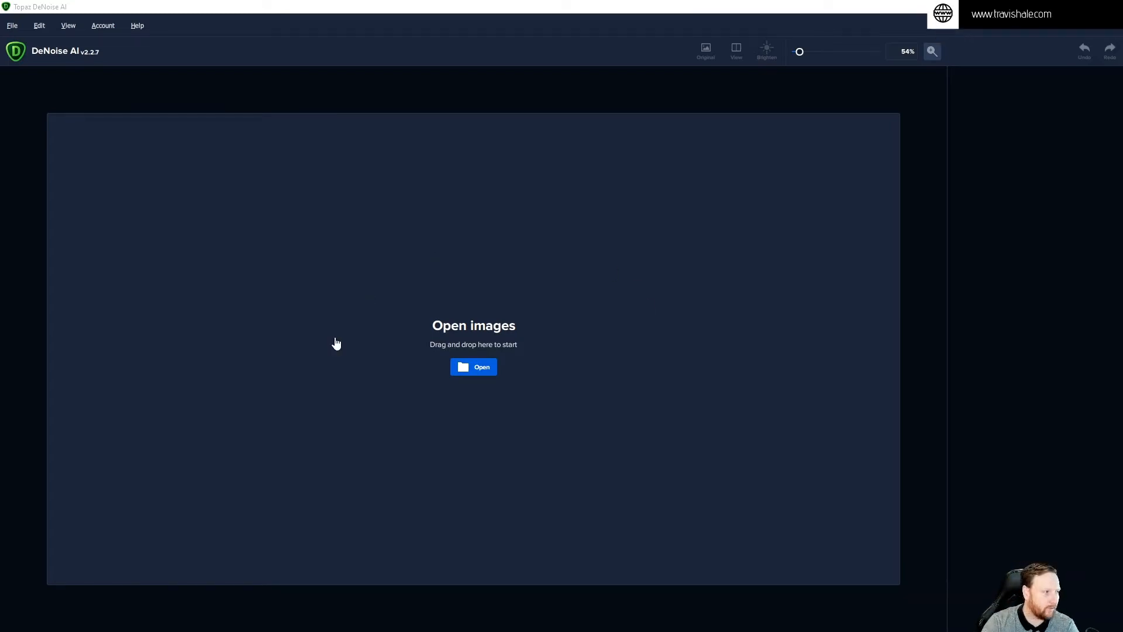
Step: Open the PyramidRockMW image from the Denoise folder
{"action": "key", "text": "ctrl+o"}
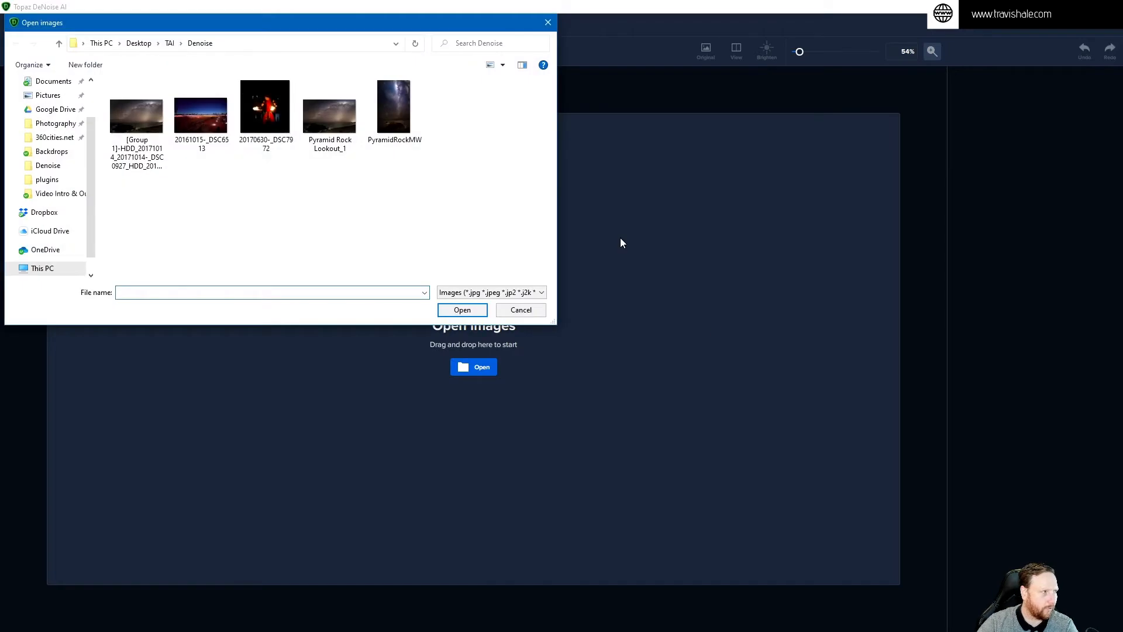
{"action": "left_click", "coordinate": [523, 311]}
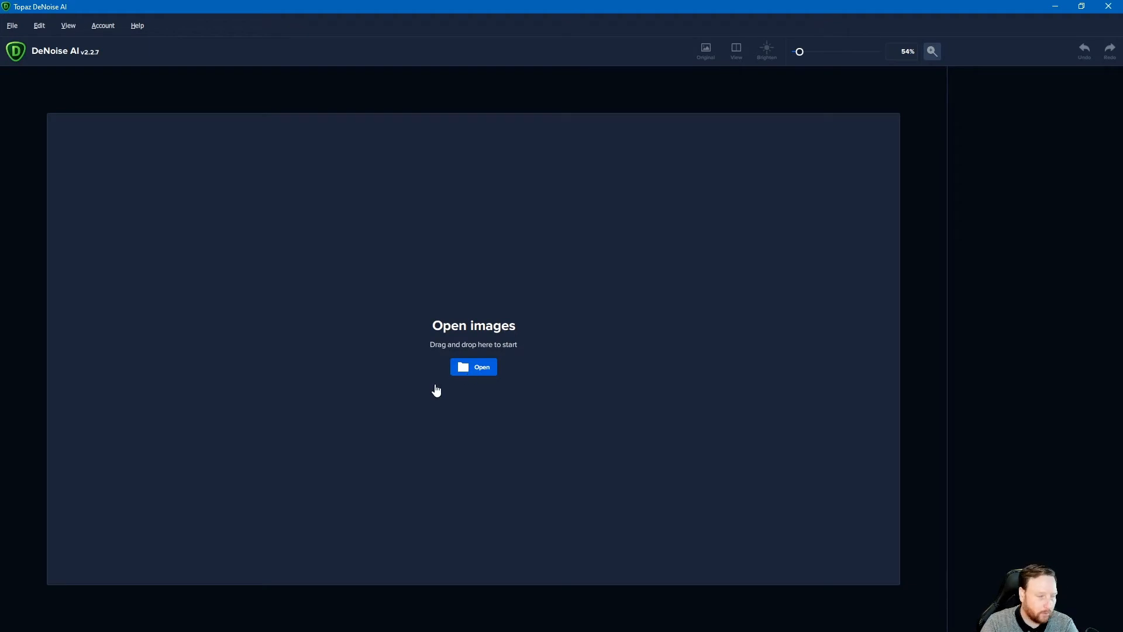
{"action": "left_click", "coordinate": [475, 368]}
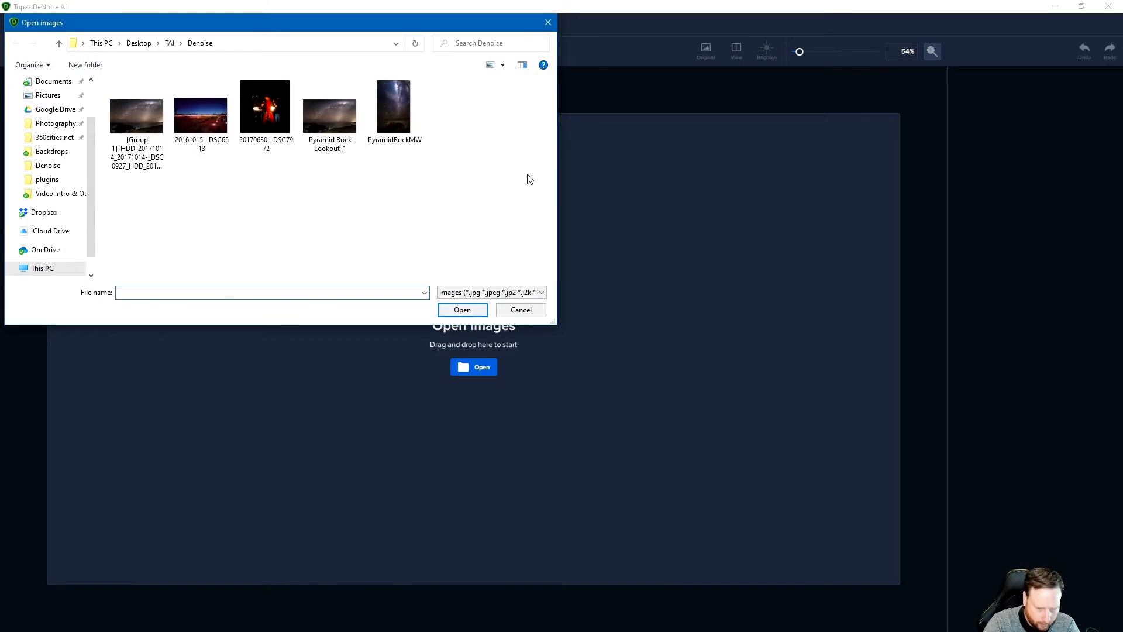
{"action": "left_click", "coordinate": [395, 120]}
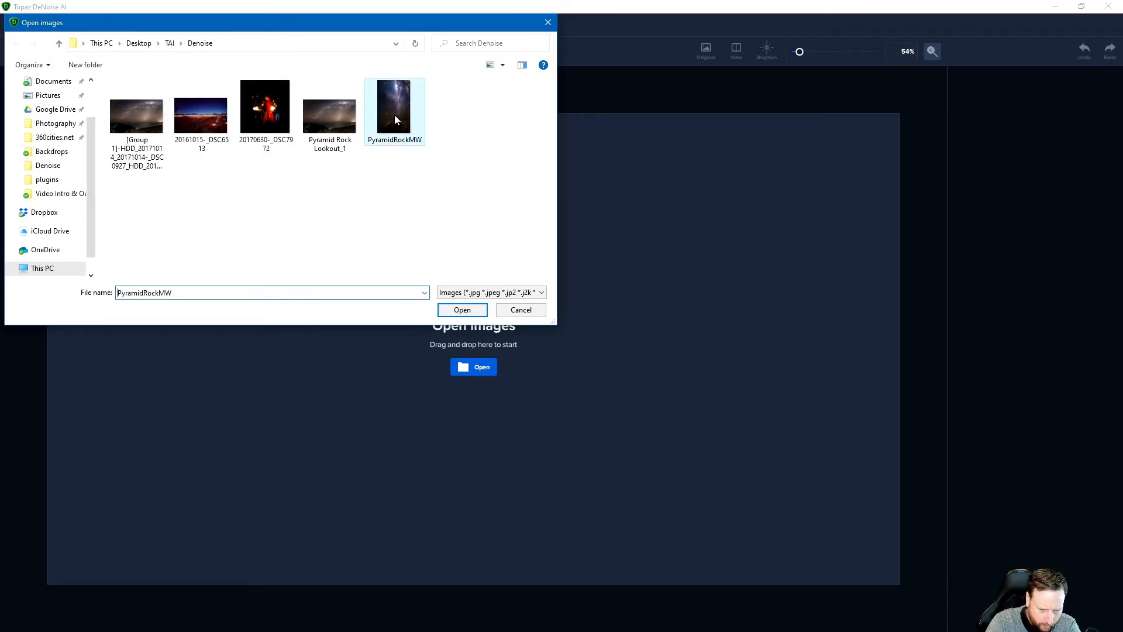
{"action": "left_click", "coordinate": [457, 311]}
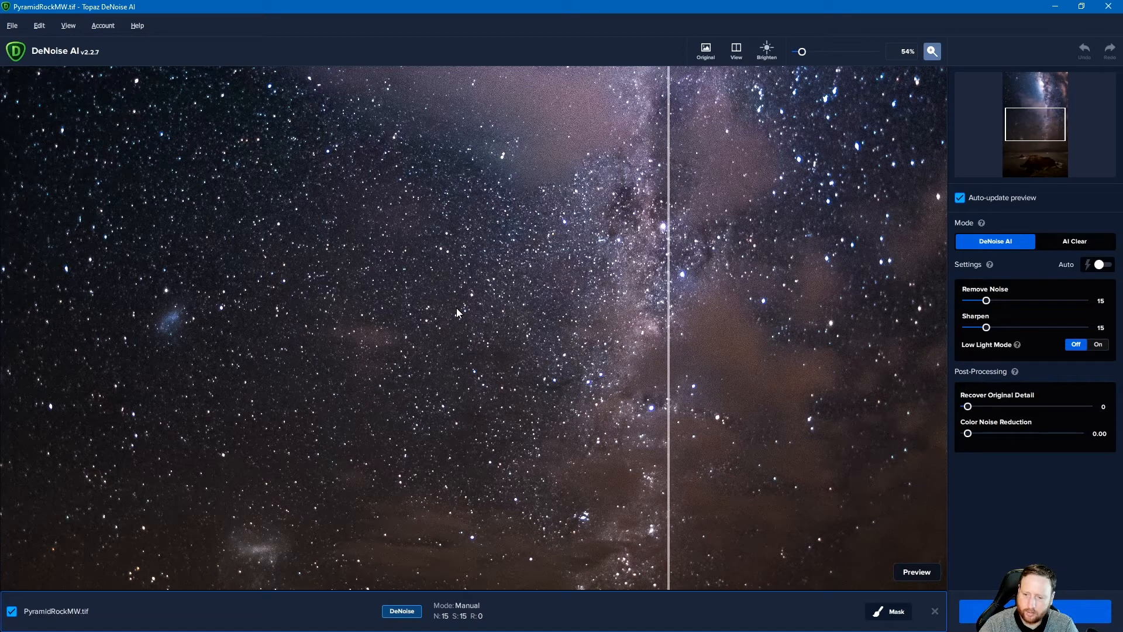
Step: Fit the whole photo in view and shift the split divider to compare the original with the denoised preview
{"action": "left_click", "coordinate": [931, 53]}
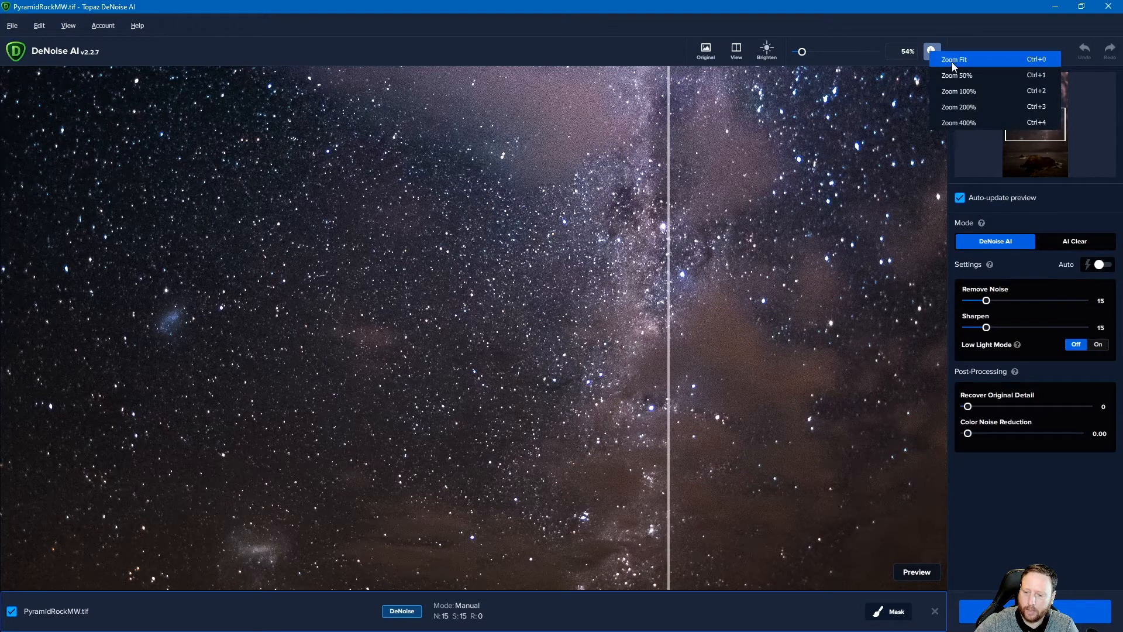
{"action": "left_click", "coordinate": [952, 60]}
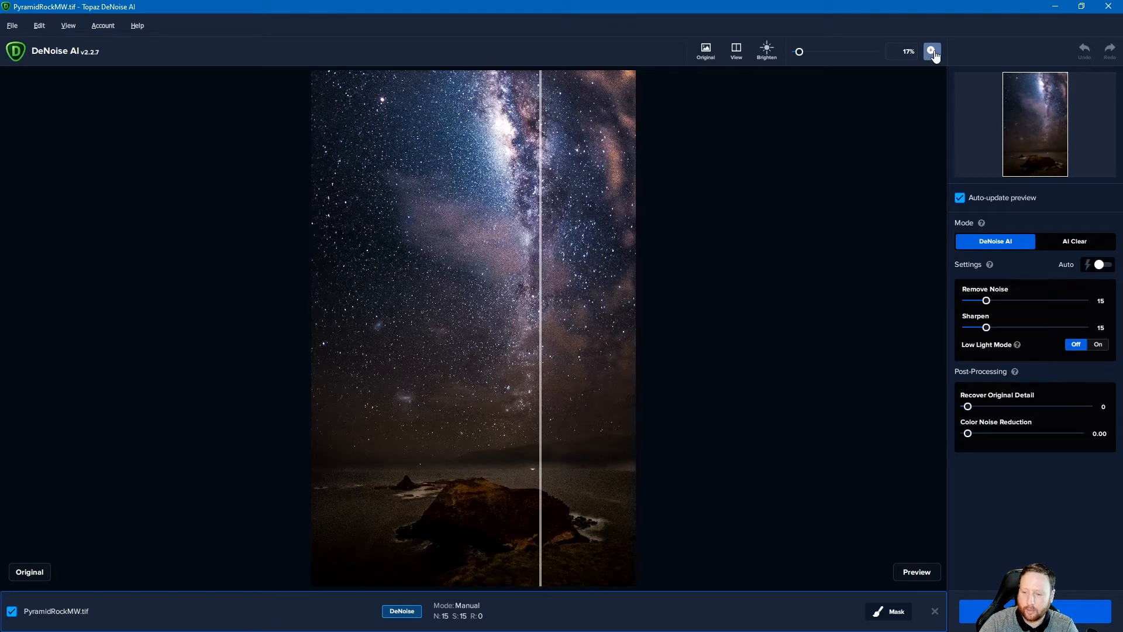
{"action": "left_click", "coordinate": [932, 51]}
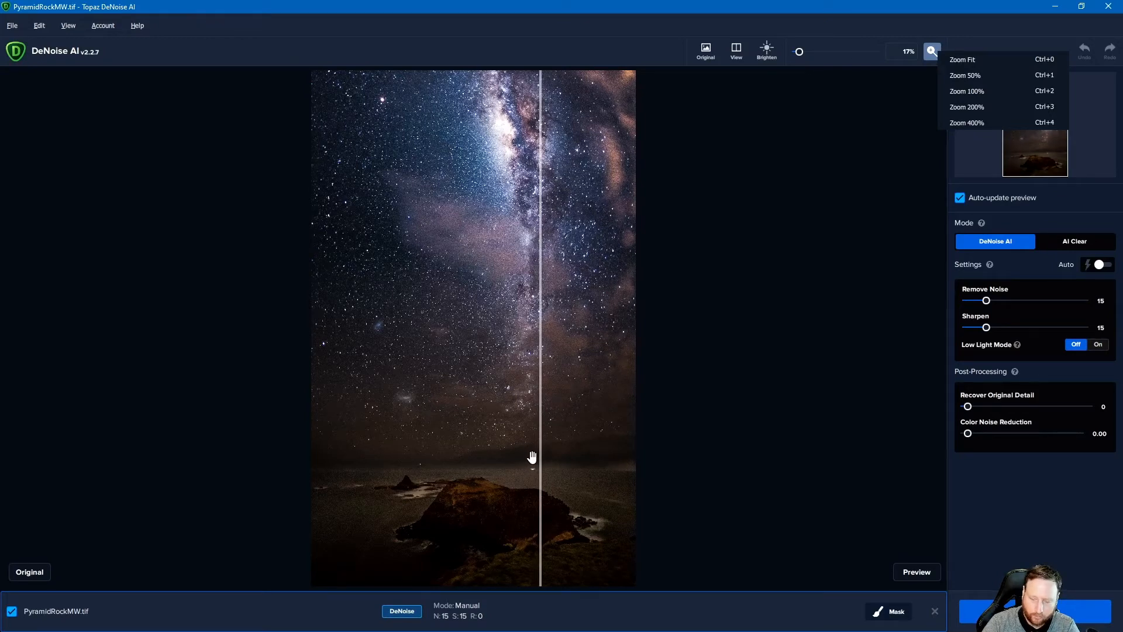
{"action": "left_click", "coordinate": [791, 307]}
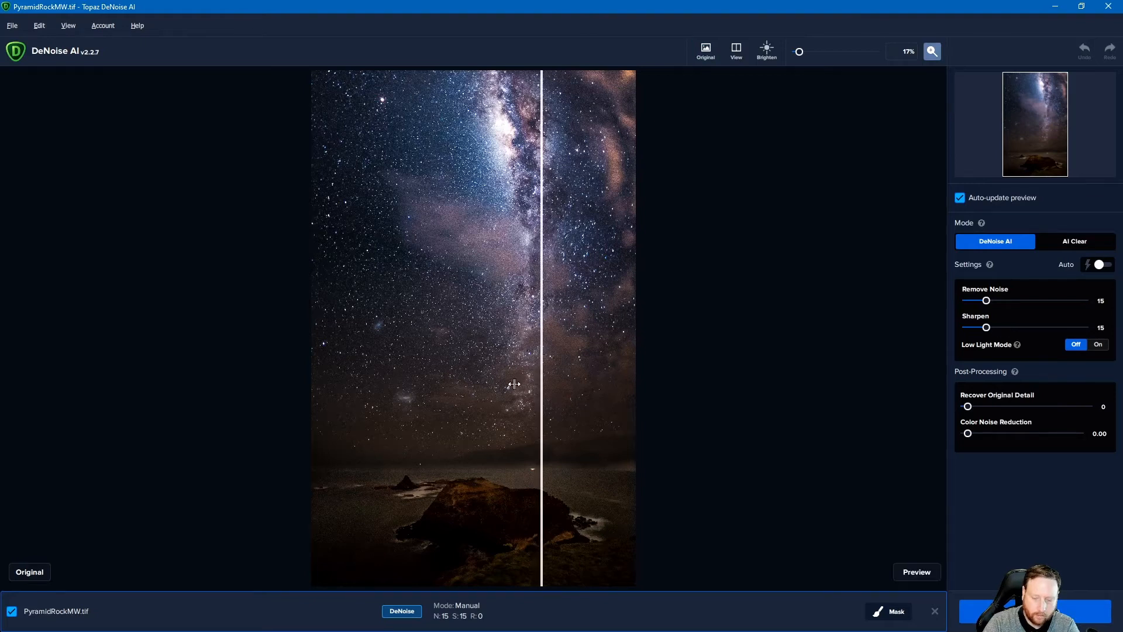
{"action": "left_click_drag", "start_coordinate": [514, 383], "coordinate": [484, 391]}
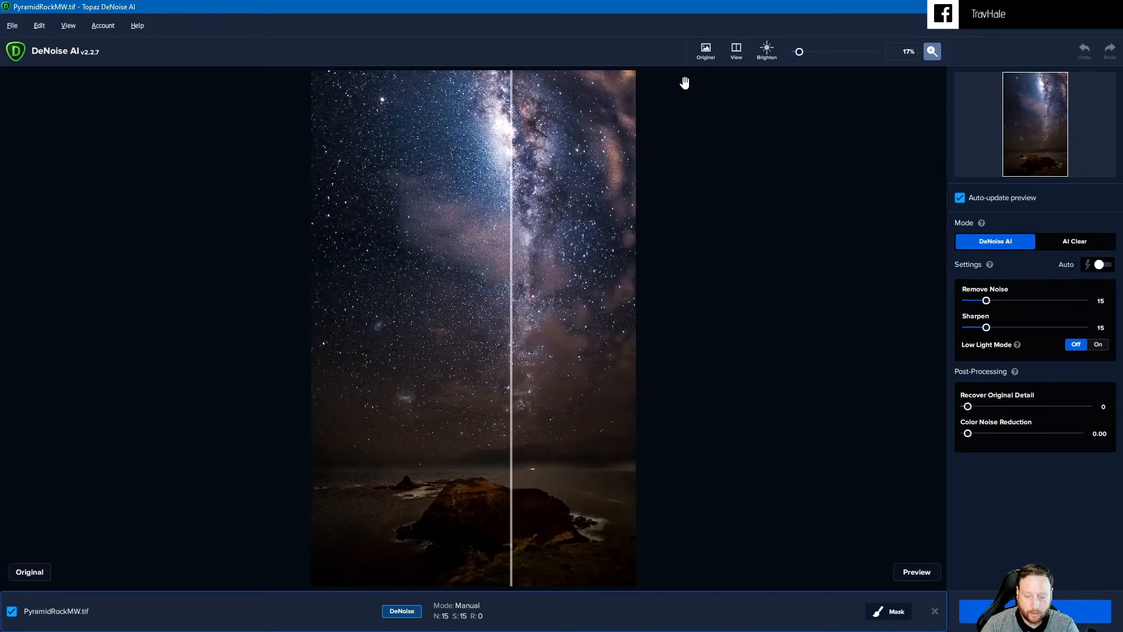
{"action": "left_click", "coordinate": [736, 51]}
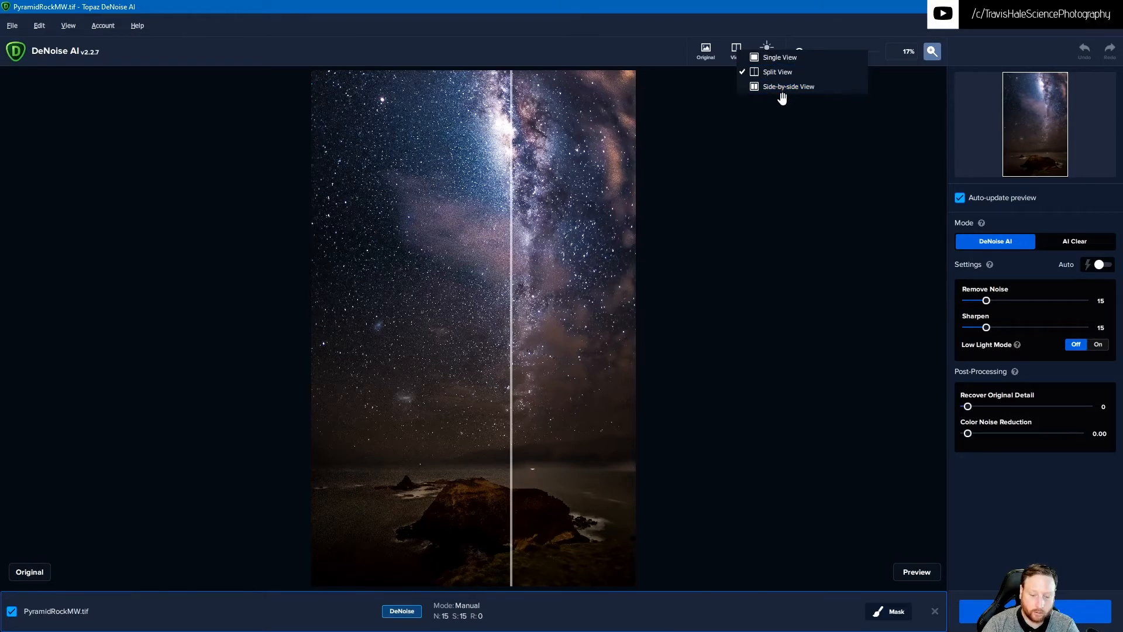
{"action": "left_click", "coordinate": [746, 186]}
{"action": "left_click_drag", "start_coordinate": [745, 186], "coordinate": [740, 176]}
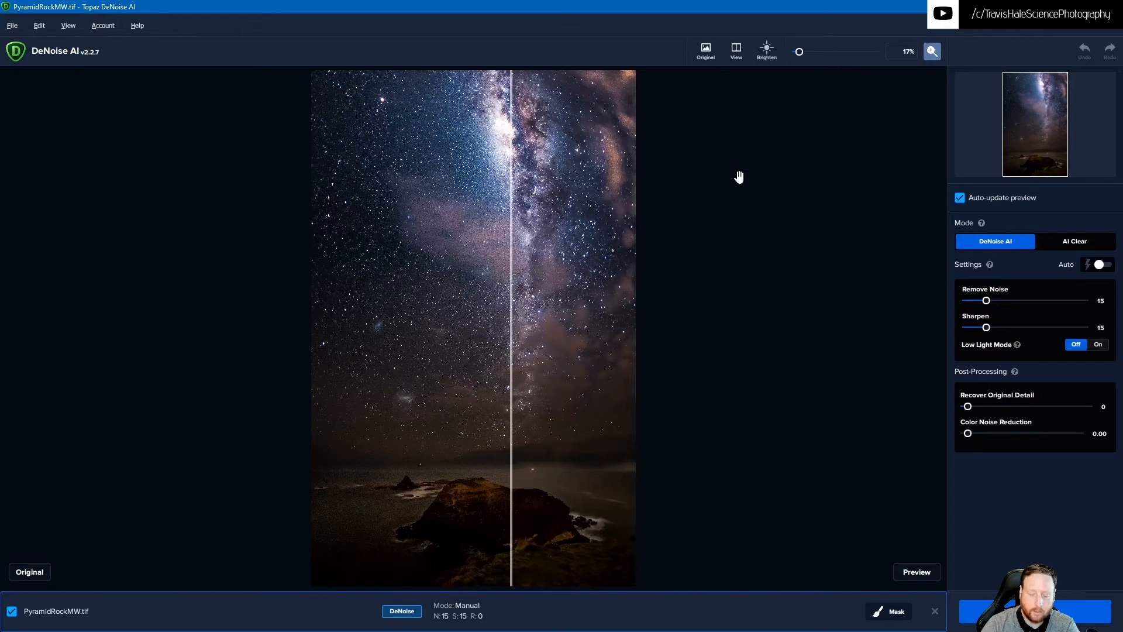
{"action": "left_click_drag", "start_coordinate": [511, 430], "coordinate": [483, 430]}
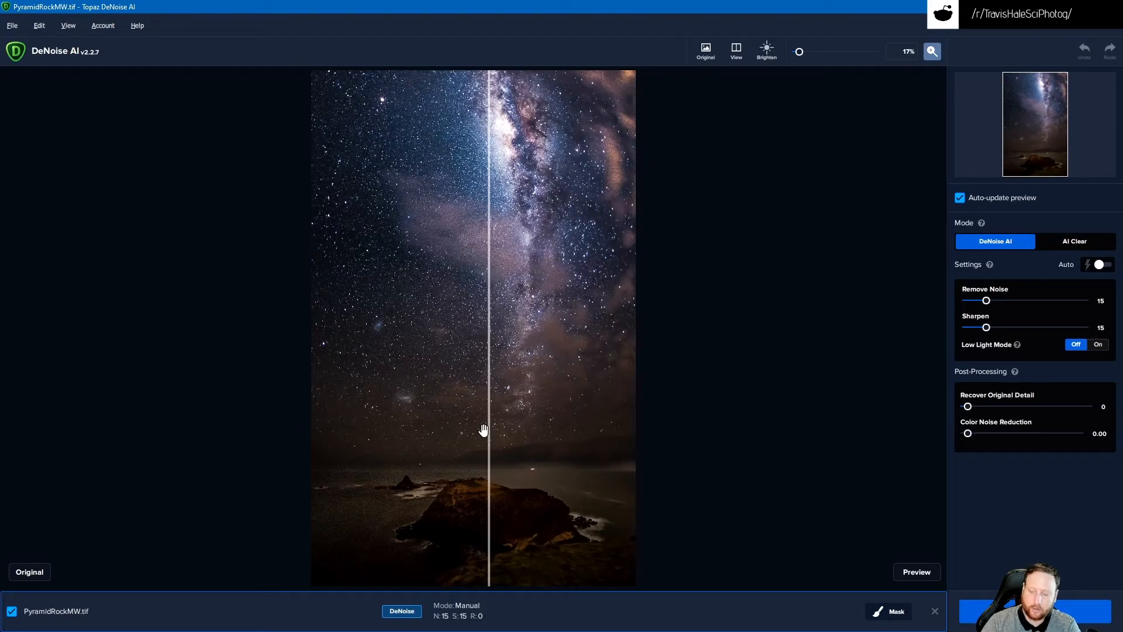
Step: With auto-update preview off, enable Auto settings and Low Light Mode, and refresh the preview manually
{"action": "left_click", "coordinate": [966, 199]}
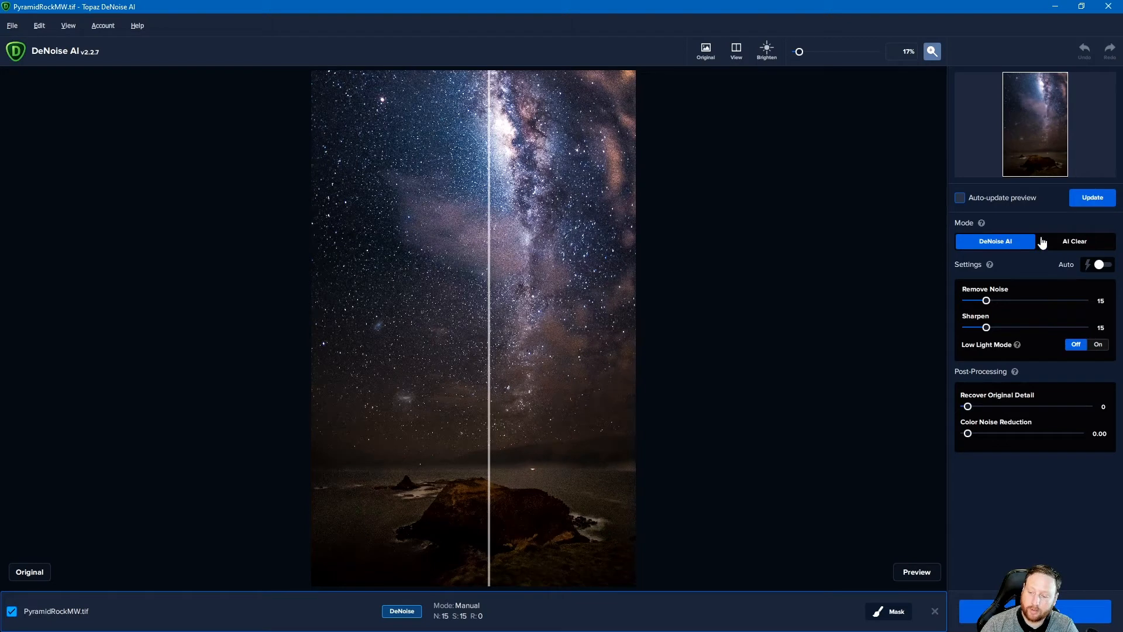
{"action": "mouse_move", "coordinate": [983, 223]}
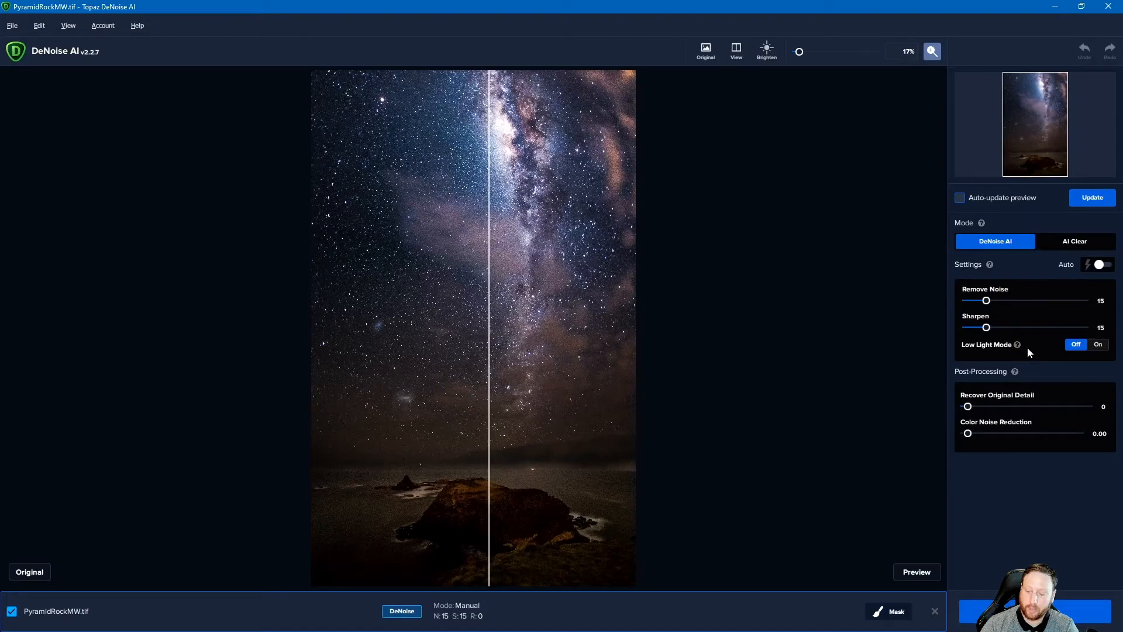
{"action": "left_click", "coordinate": [1101, 266]}
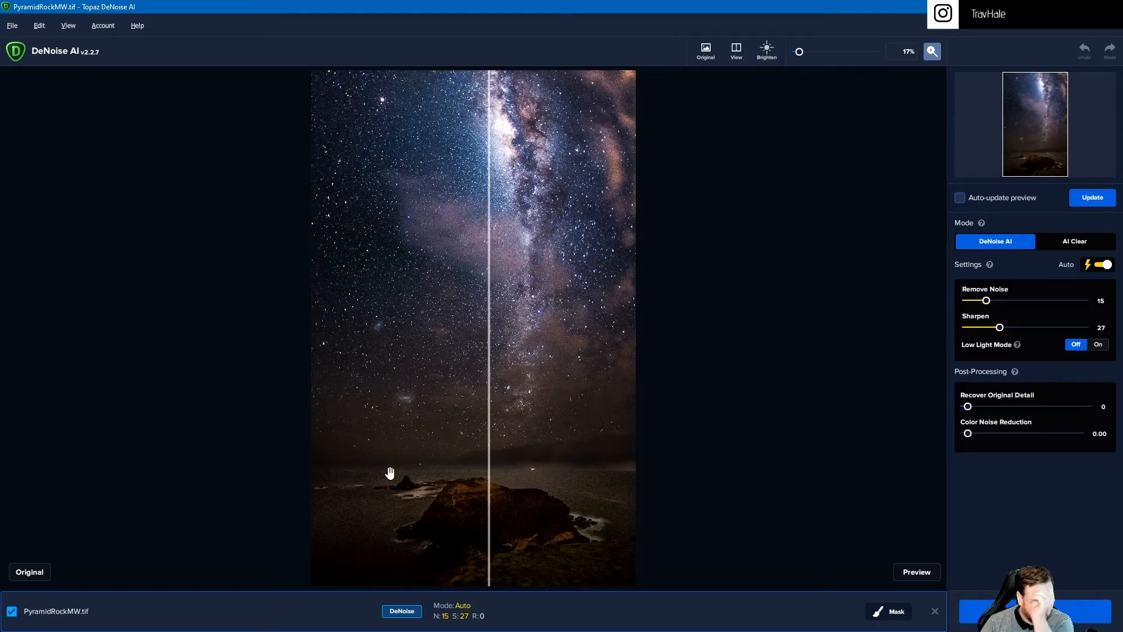
{"action": "left_click", "coordinate": [1098, 345]}
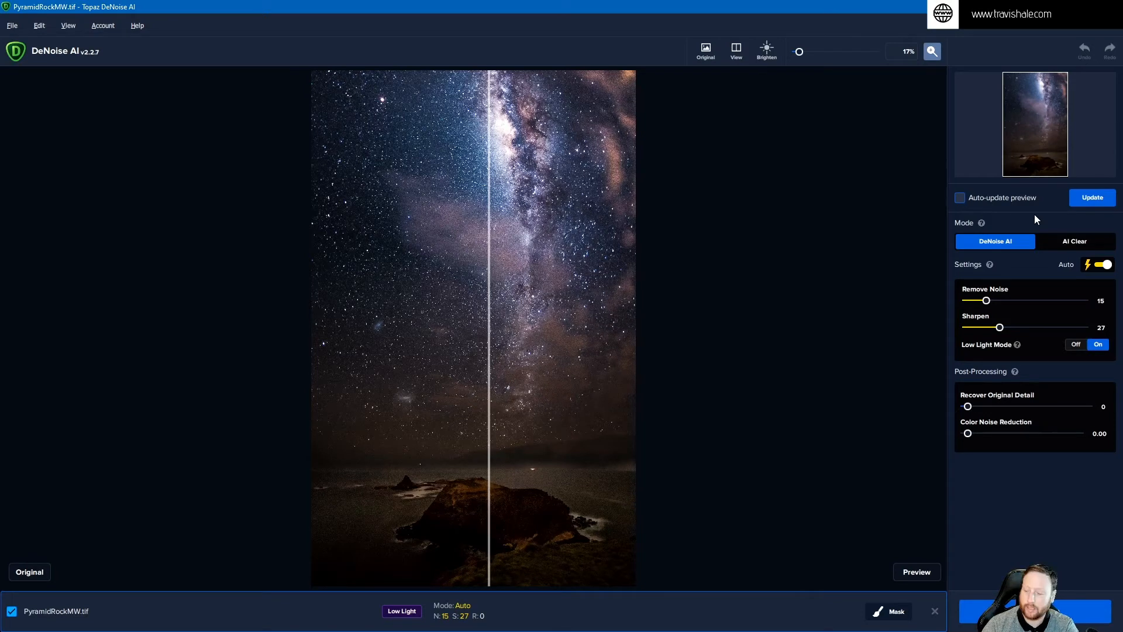
{"action": "left_click", "coordinate": [1090, 199]}
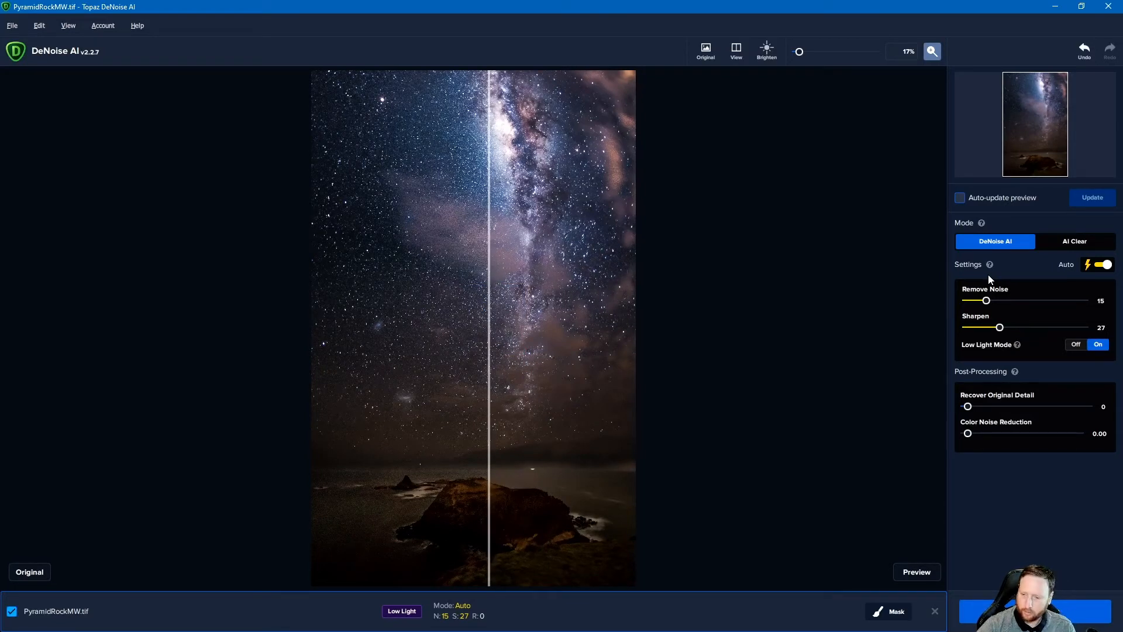
Step: Re-enable auto-update preview and compare the noise around the foreground rock at 100% zoom
{"action": "left_click", "coordinate": [932, 53]}
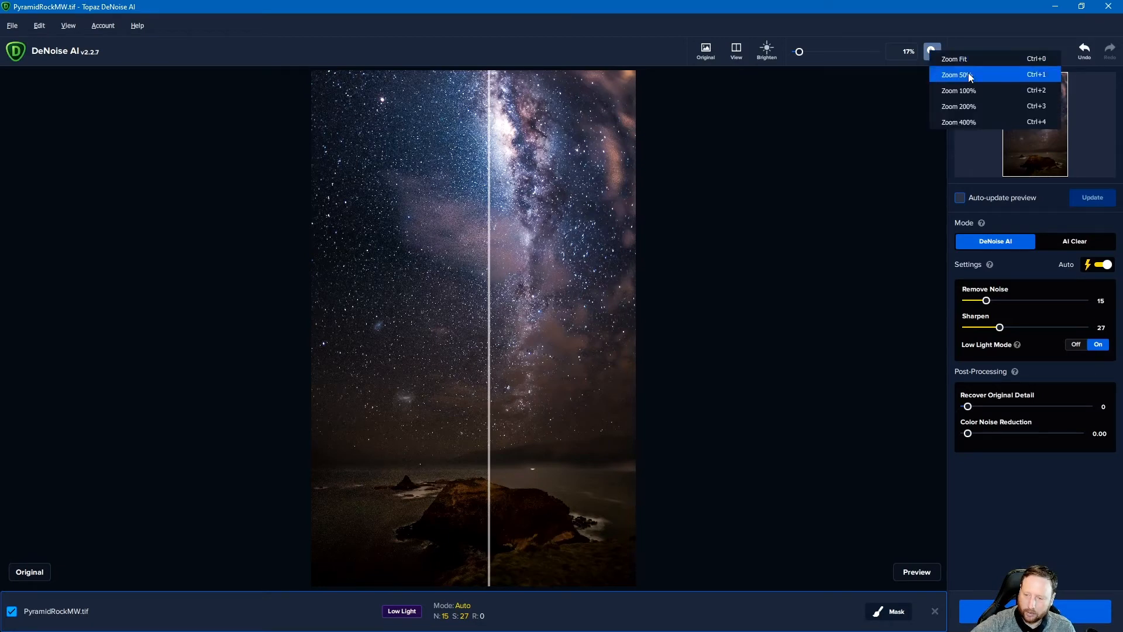
{"action": "left_click", "coordinate": [971, 92]}
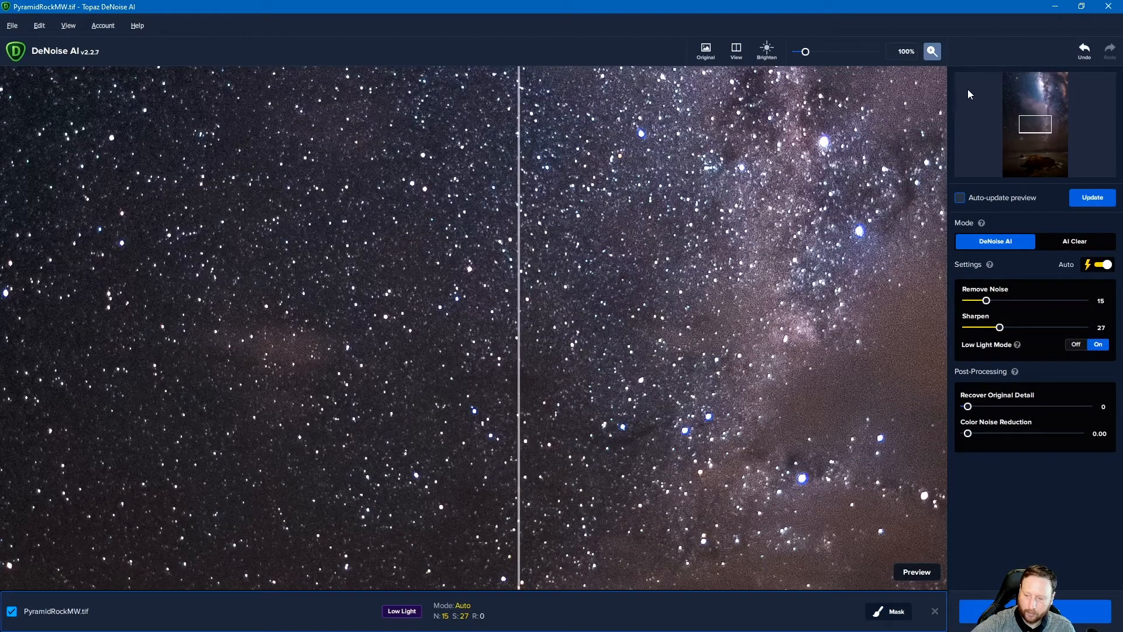
{"action": "left_click_drag", "start_coordinate": [1036, 129], "coordinate": [1034, 154]}
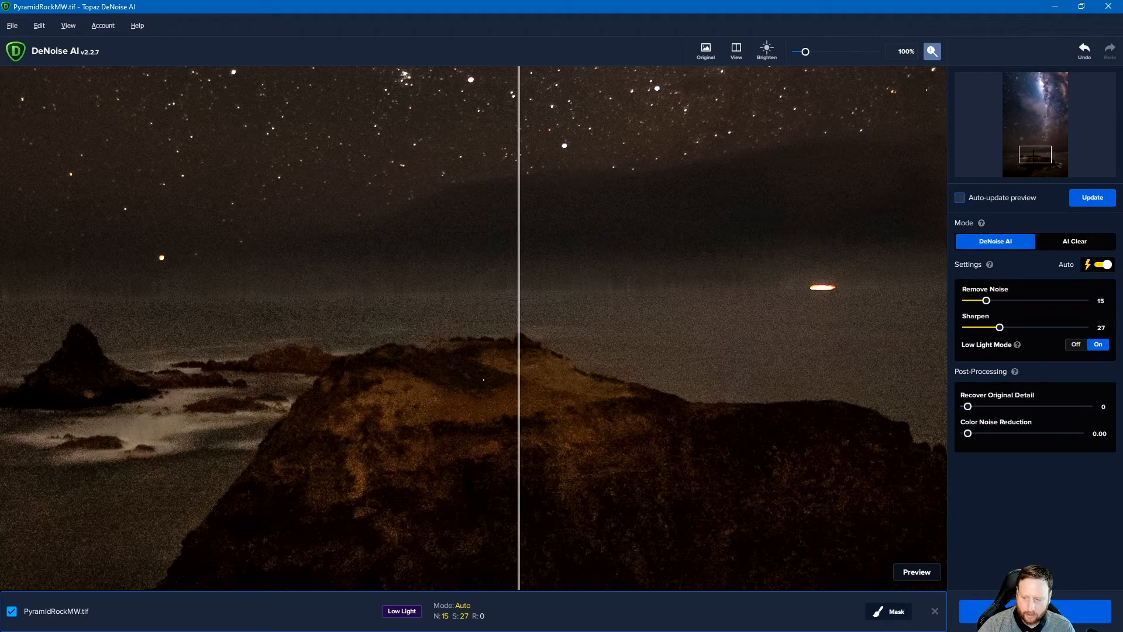
{"action": "left_click", "coordinate": [993, 202]}
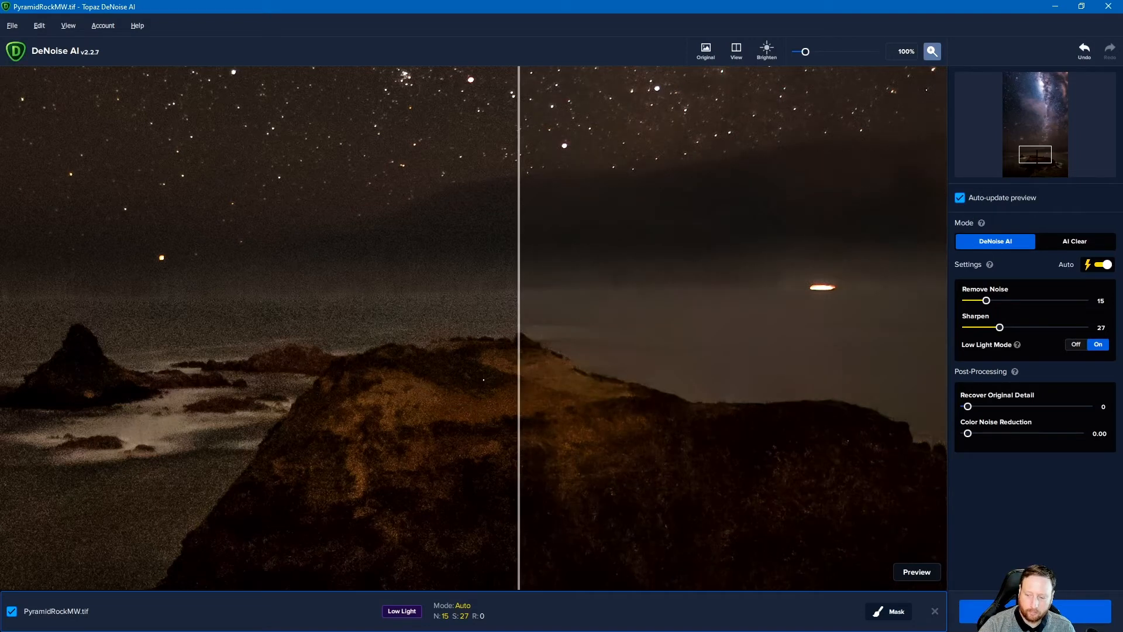
{"action": "left_click_drag", "start_coordinate": [1036, 155], "coordinate": [1033, 154]}
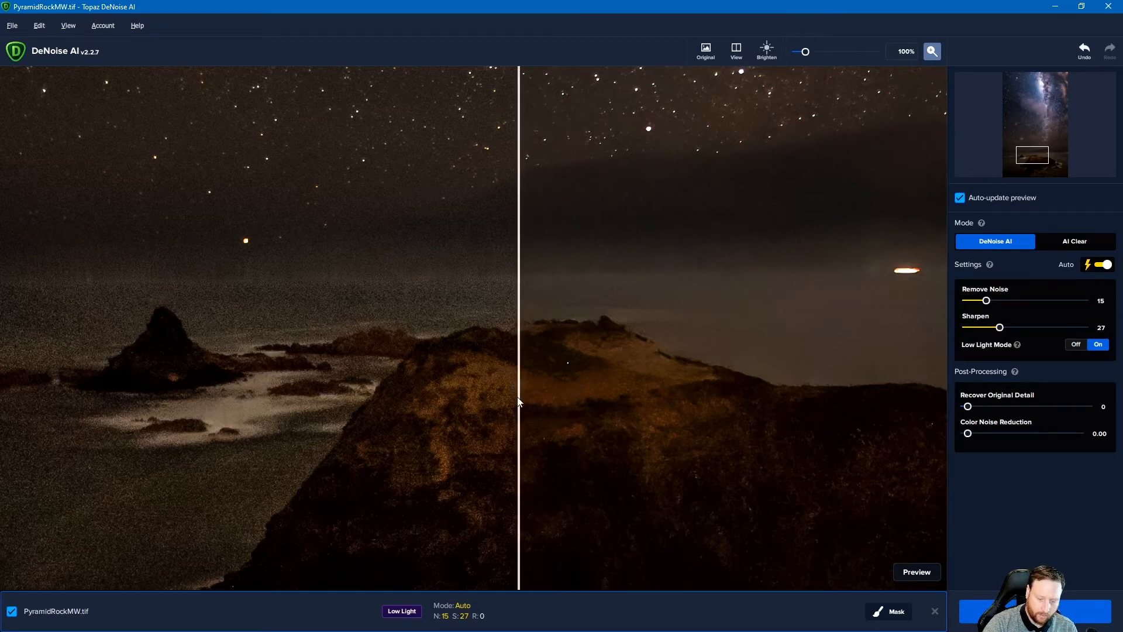
{"action": "left_click_drag", "start_coordinate": [518, 401], "coordinate": [500, 467]}
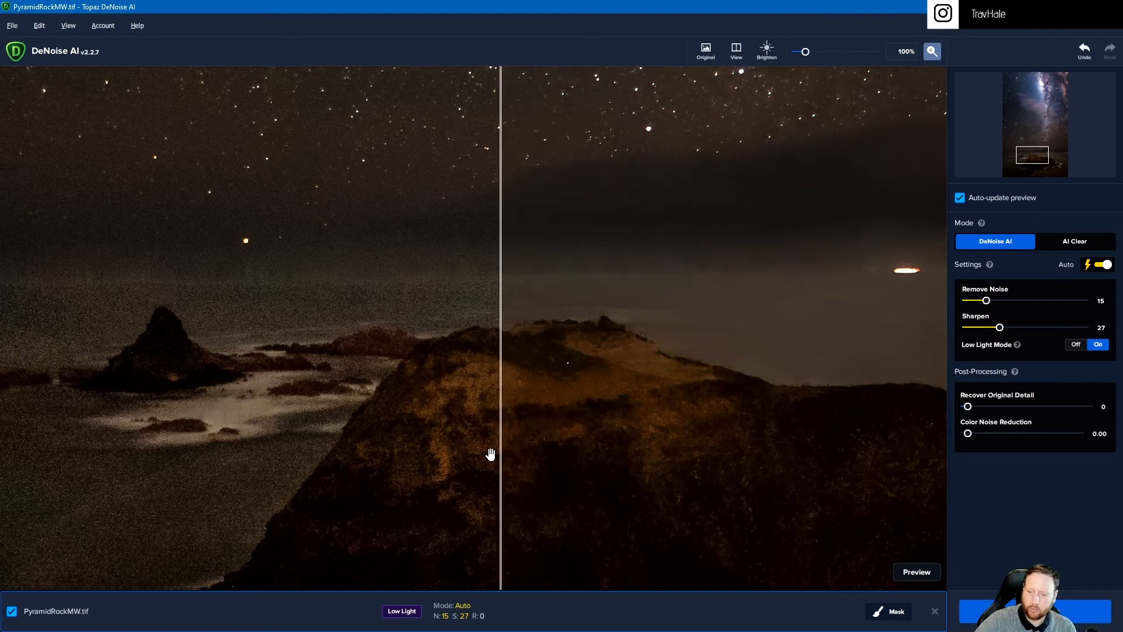
Step: Compare the original and denoised versions across the foreground with the entire photo fitted in view
{"action": "left_click", "coordinate": [932, 52]}
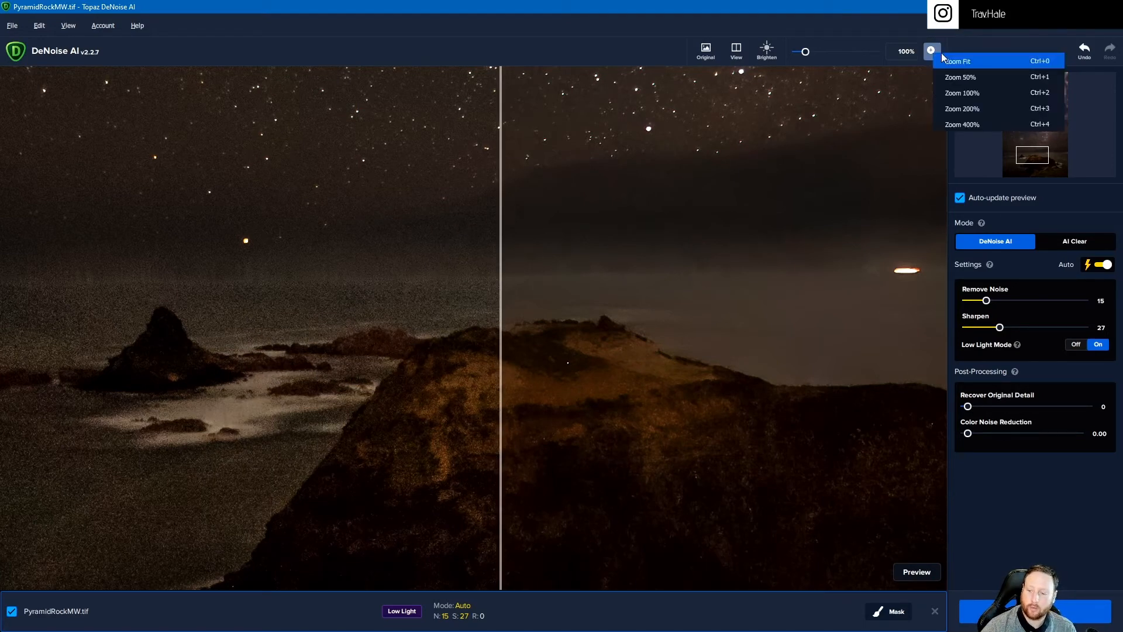
{"action": "left_click", "coordinate": [976, 61]}
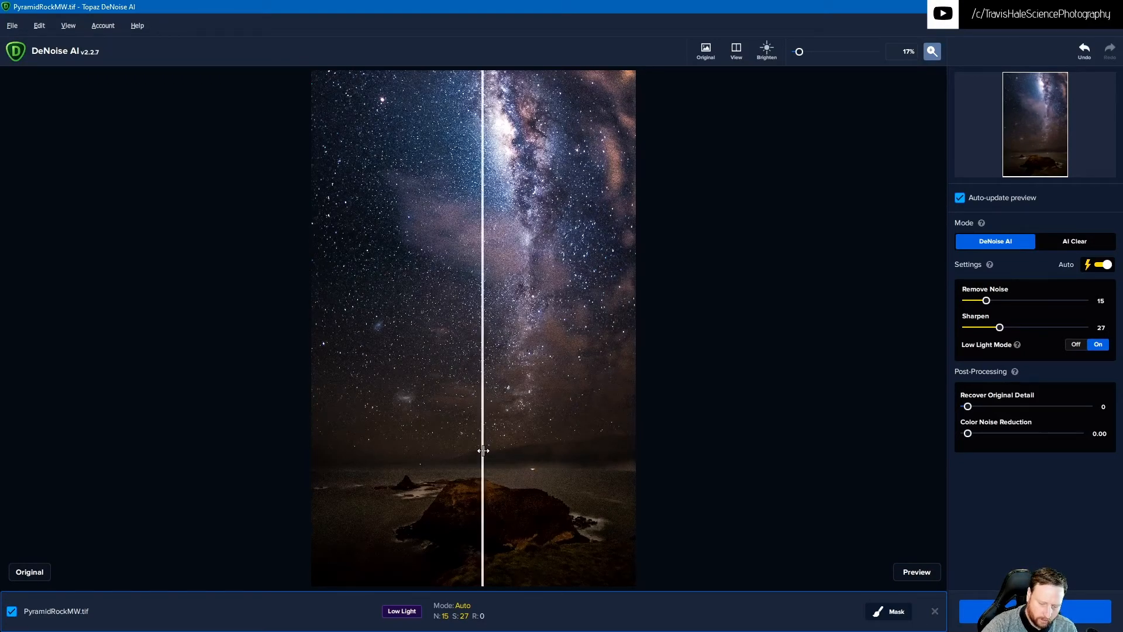
{"action": "left_click_drag", "start_coordinate": [483, 449], "coordinate": [403, 450]}
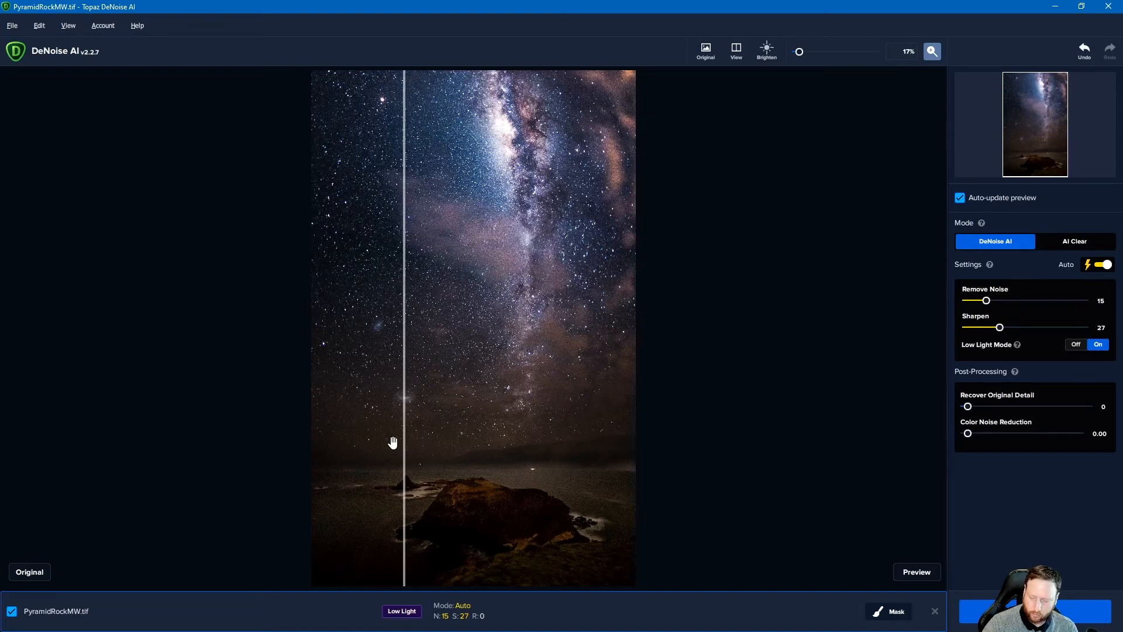
Step: Start a mask and paint the sea and rocks below the horizon with an additive brush of radius 125
{"action": "left_click", "coordinate": [890, 617]}
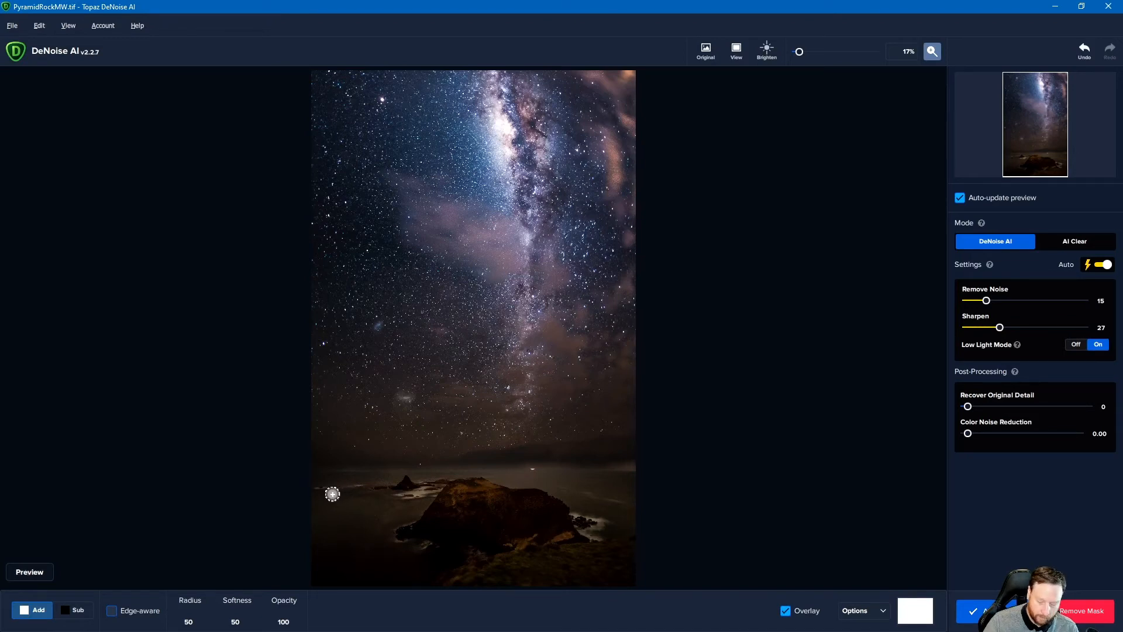
{"action": "key", "text": "bracketright"}
{"action": "key", "text": "bracketright"}
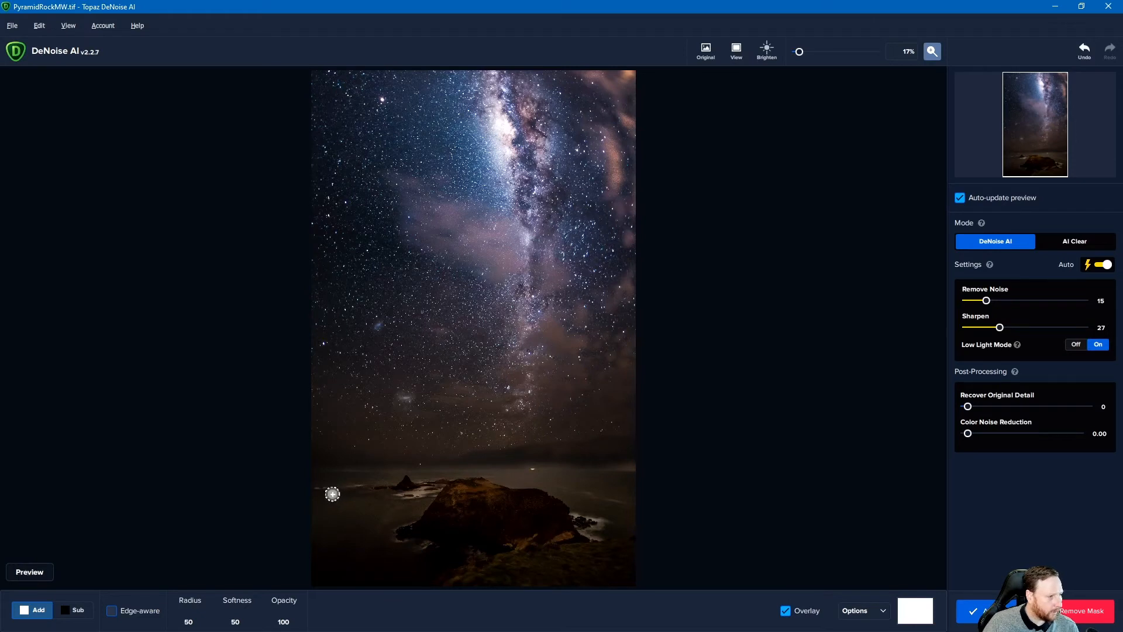
{"action": "key", "text": "bracketright"}
{"action": "key", "text": "bracketright"}
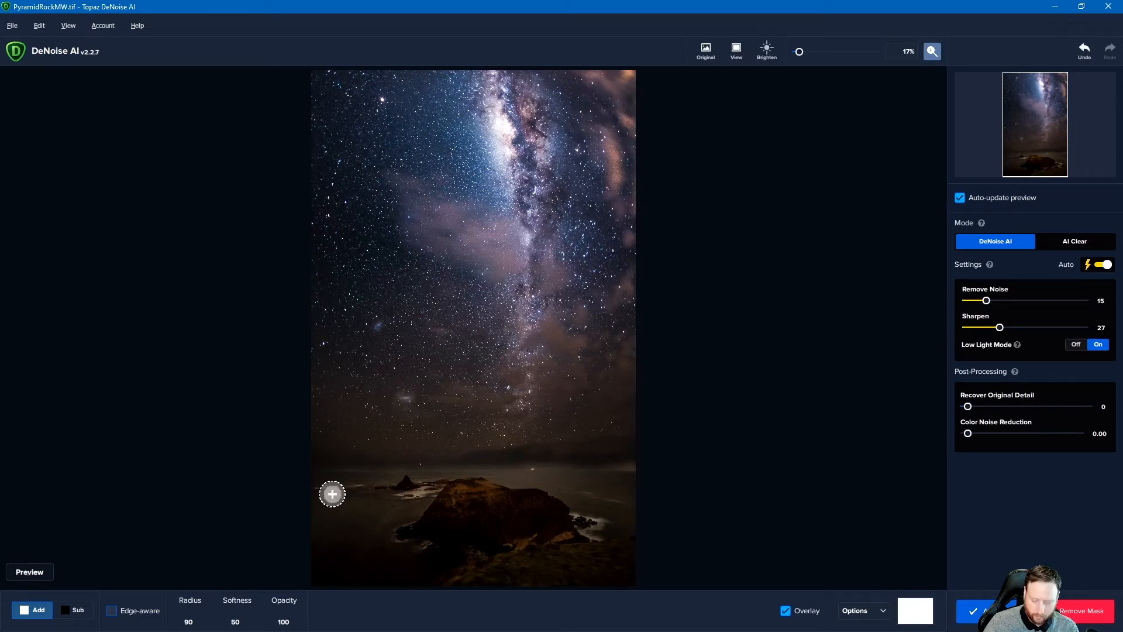
{"action": "key", "text": "bracketright"}
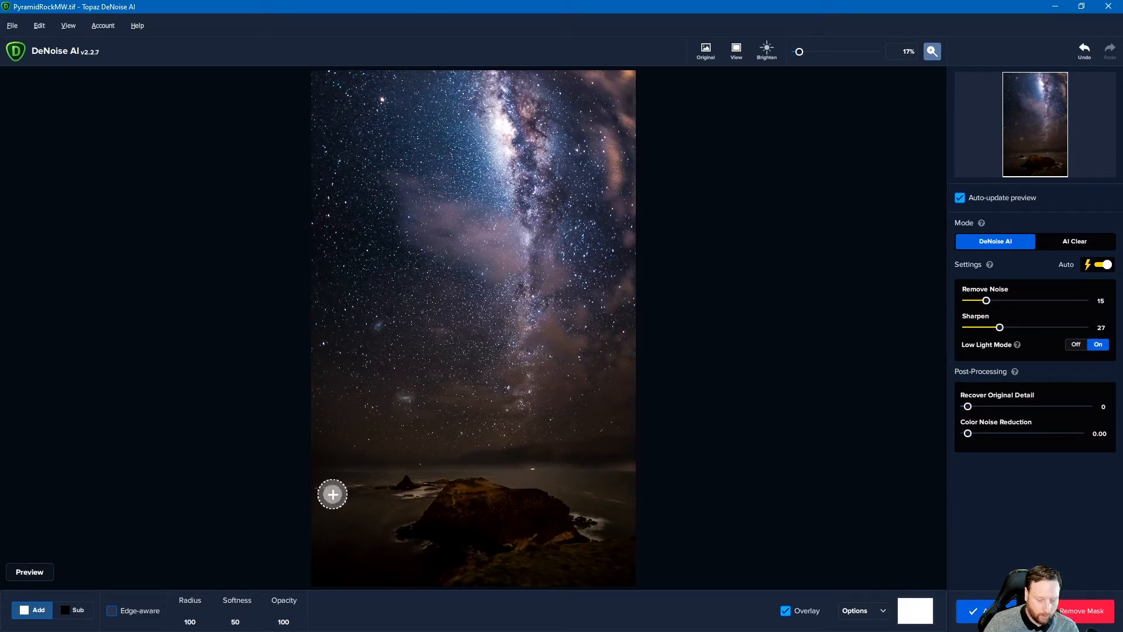
{"action": "key", "text": "bracketright"}
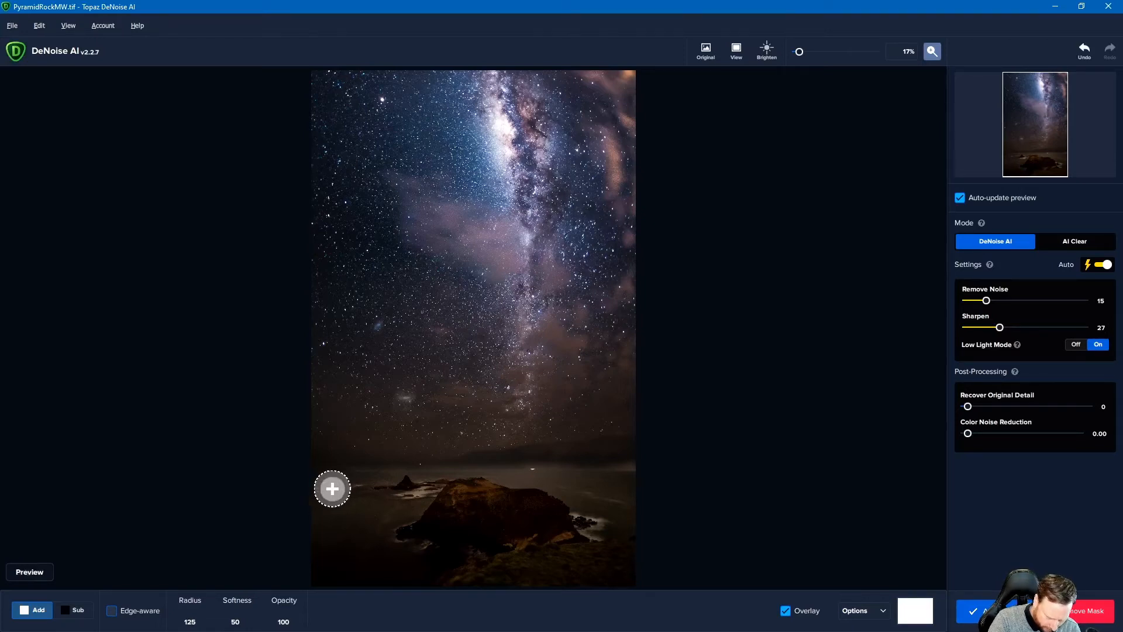
{"action": "mouse_move", "coordinate": [316, 491]}
{"action": "left_mouse_down"}
{"action": "mouse_move", "coordinate": [633, 486]}
{"action": "mouse_move", "coordinate": [623, 488]}
{"action": "mouse_move", "coordinate": [621, 582]}
{"action": "mouse_move", "coordinate": [319, 576]}
{"action": "mouse_move", "coordinate": [317, 505]}
{"action": "mouse_move", "coordinate": [334, 560]}
{"action": "mouse_move", "coordinate": [339, 520]}
{"action": "mouse_move", "coordinate": [360, 516]}
{"action": "mouse_move", "coordinate": [380, 565]}
{"action": "mouse_move", "coordinate": [421, 508]}
{"action": "mouse_move", "coordinate": [558, 495]}
{"action": "mouse_move", "coordinate": [607, 524]}
{"action": "mouse_move", "coordinate": [611, 550]}
{"action": "mouse_move", "coordinate": [546, 562]}
{"action": "mouse_move", "coordinate": [592, 522]}
{"action": "mouse_move", "coordinate": [576, 548]}
{"action": "mouse_move", "coordinate": [529, 559]}
{"action": "mouse_move", "coordinate": [530, 526]}
{"action": "mouse_move", "coordinate": [513, 525]}
{"action": "mouse_move", "coordinate": [463, 559]}
{"action": "mouse_move", "coordinate": [436, 557]}
{"action": "mouse_move", "coordinate": [417, 538]}
{"action": "mouse_move", "coordinate": [342, 563]}
{"action": "mouse_move", "coordinate": [414, 524]}
{"action": "mouse_move", "coordinate": [516, 498]}
{"action": "mouse_move", "coordinate": [314, 488]}
{"action": "mouse_move", "coordinate": [686, 472]}
{"action": "left_mouse_up"}
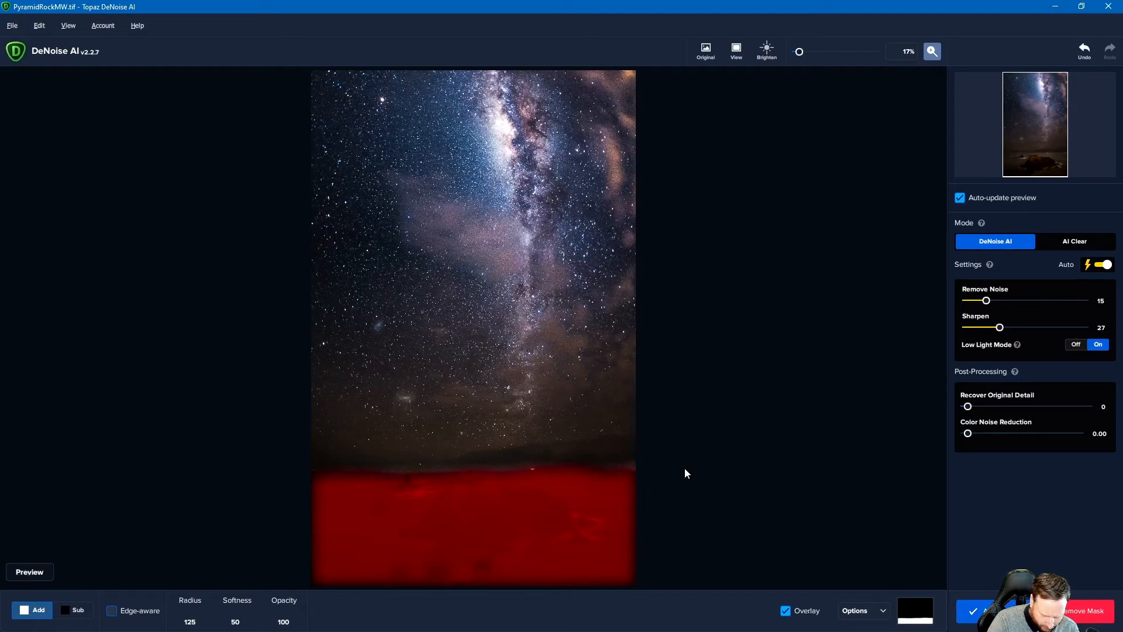
Step: Turn on edge-aware masking and hide the mask overlay on the photo
{"action": "left_click", "coordinate": [112, 611]}
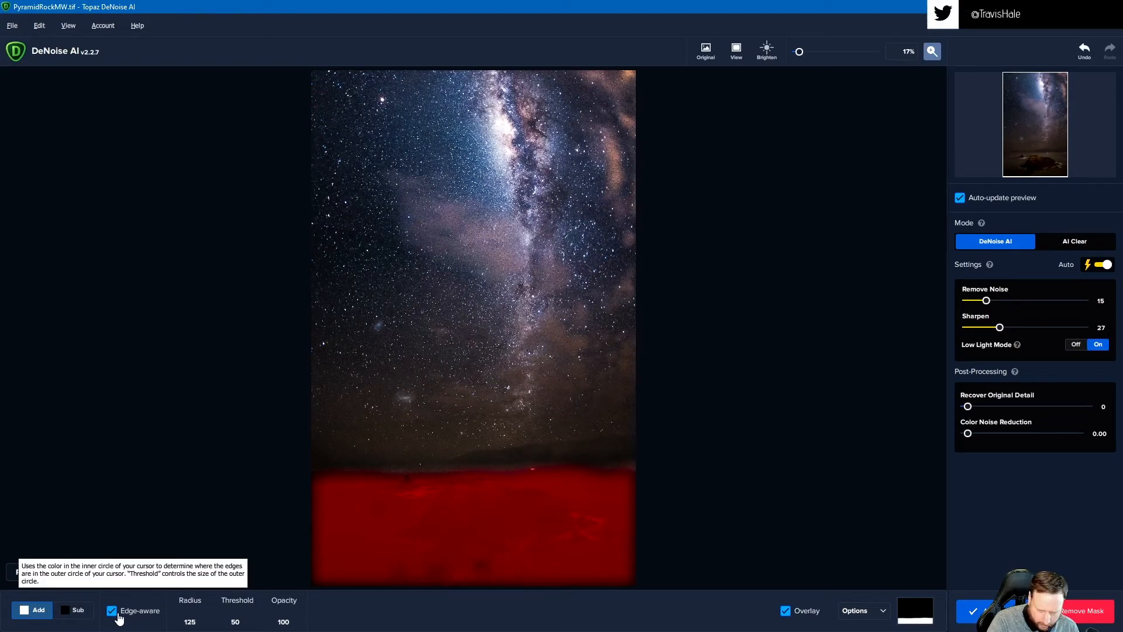
{"action": "left_click", "coordinate": [785, 611]}
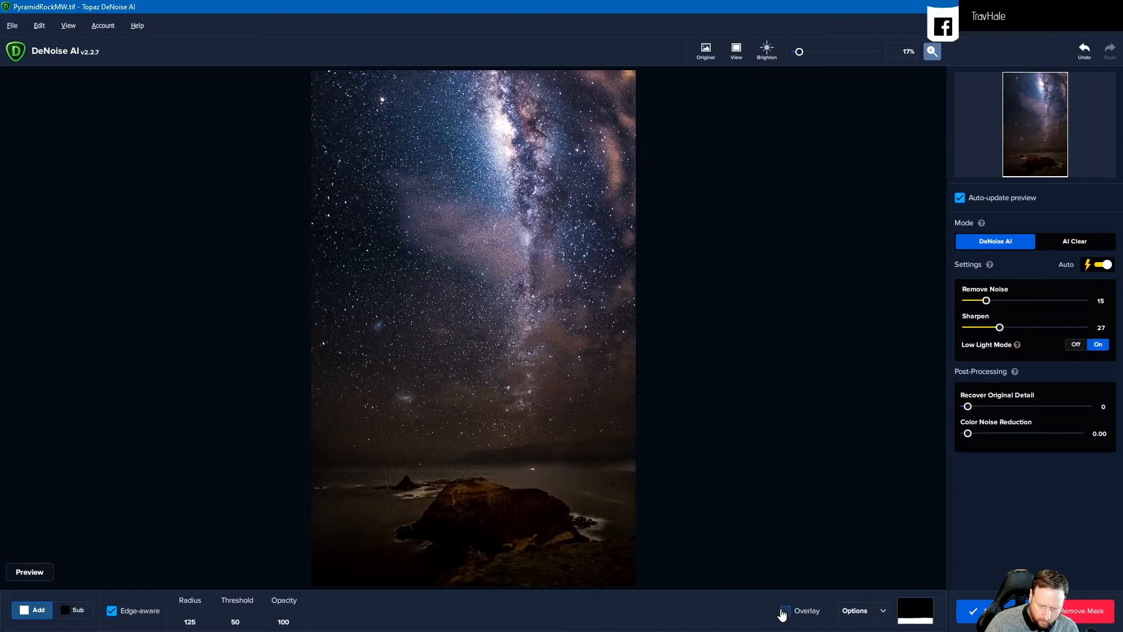
Step: Apply the foreground mask with its overlay turned back on, and extend the denoised preview across the whole photo
{"action": "left_click", "coordinate": [785, 611]}
{"action": "left_click", "coordinate": [784, 611]}
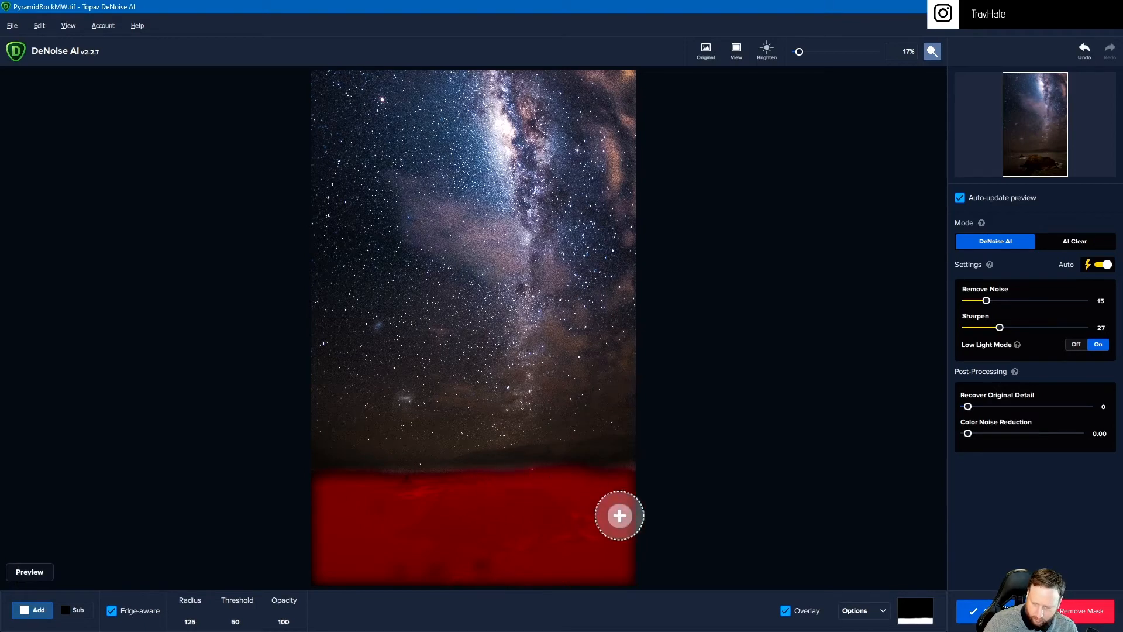
{"action": "left_click", "coordinate": [994, 610]}
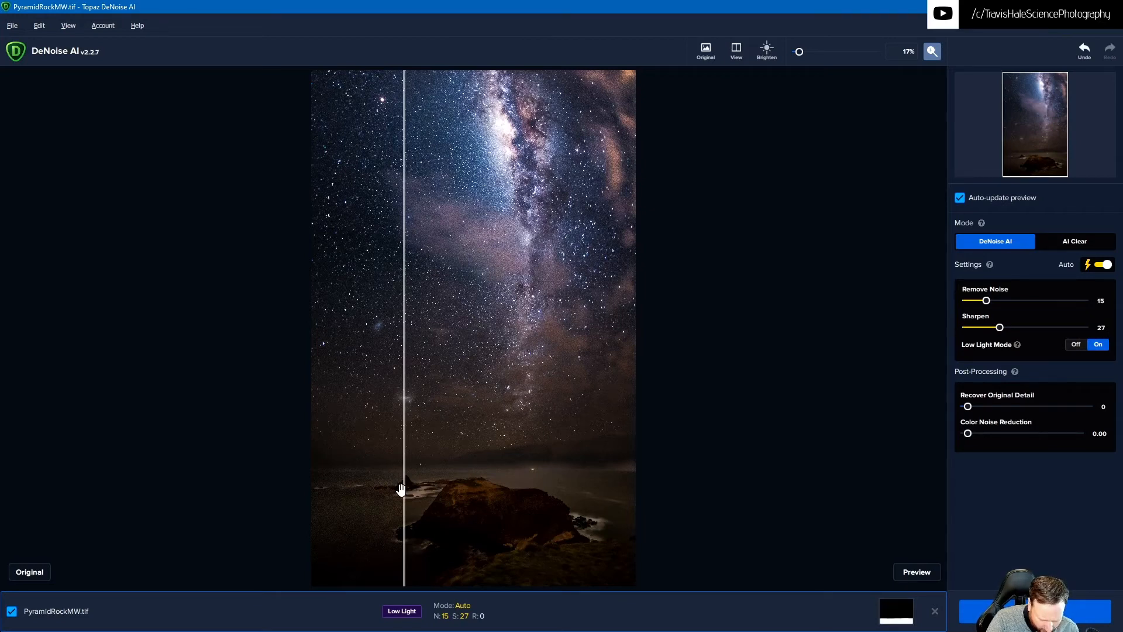
{"action": "key", "text": "space"}
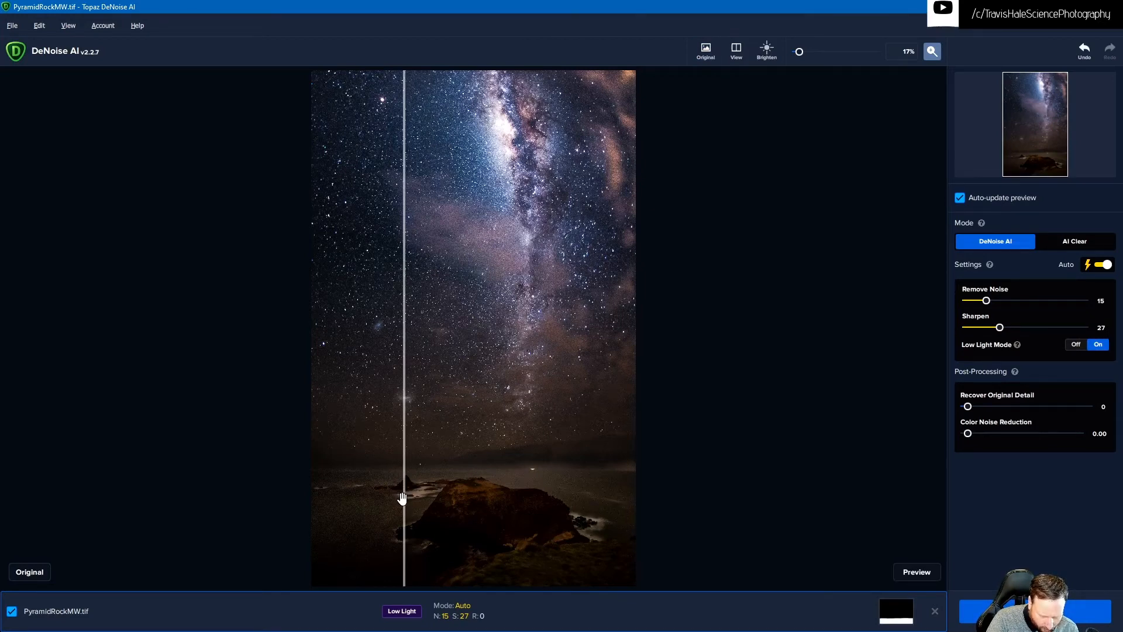
{"action": "left_click_drag", "start_coordinate": [404, 502], "coordinate": [304, 506]}
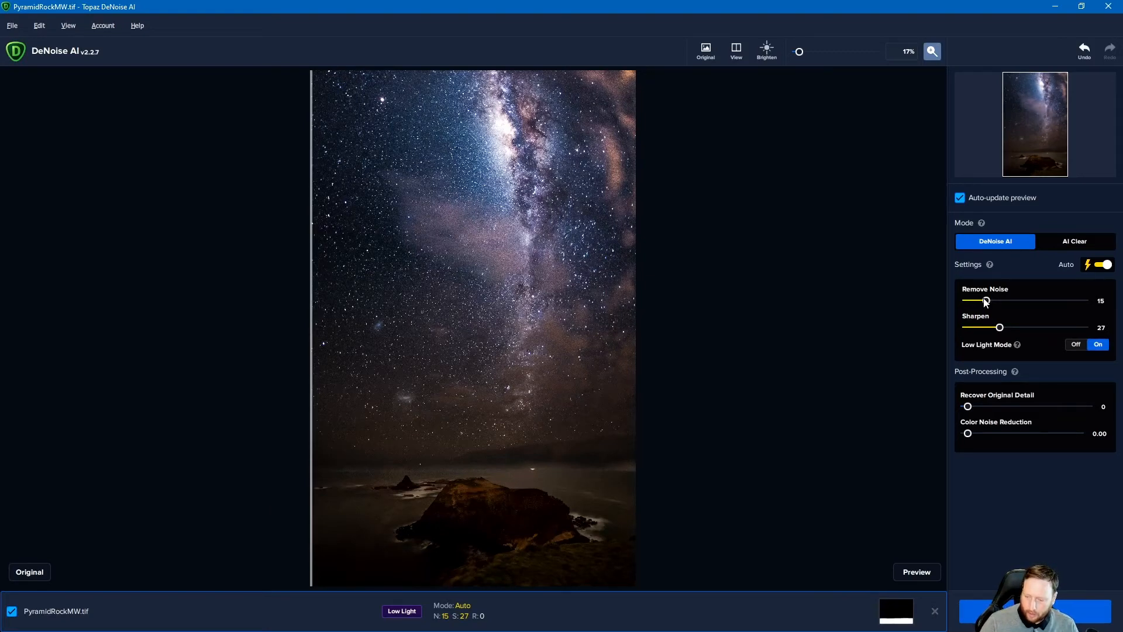
Step: Try a manual Remove Noise value of 57 and restore the Auto settings
{"action": "left_click_drag", "start_coordinate": [987, 300], "coordinate": [1032, 299]}
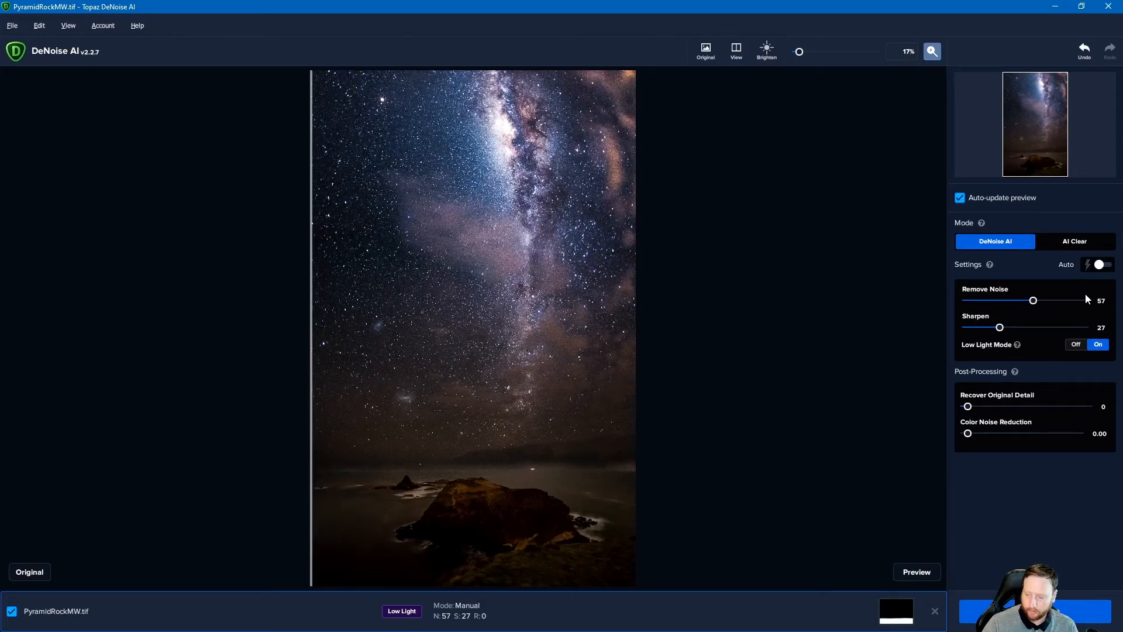
{"action": "left_click", "coordinate": [1101, 265]}
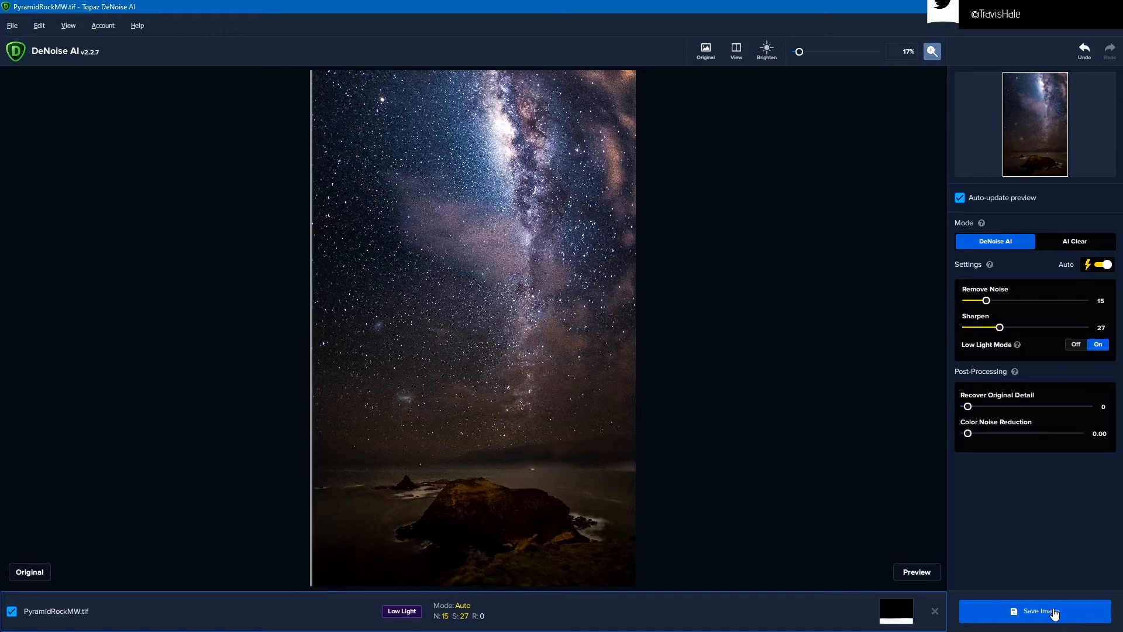
Step: Examine the image format choices in the save options for the night-sky photo and leave without saving
{"action": "left_click", "coordinate": [1055, 612]}
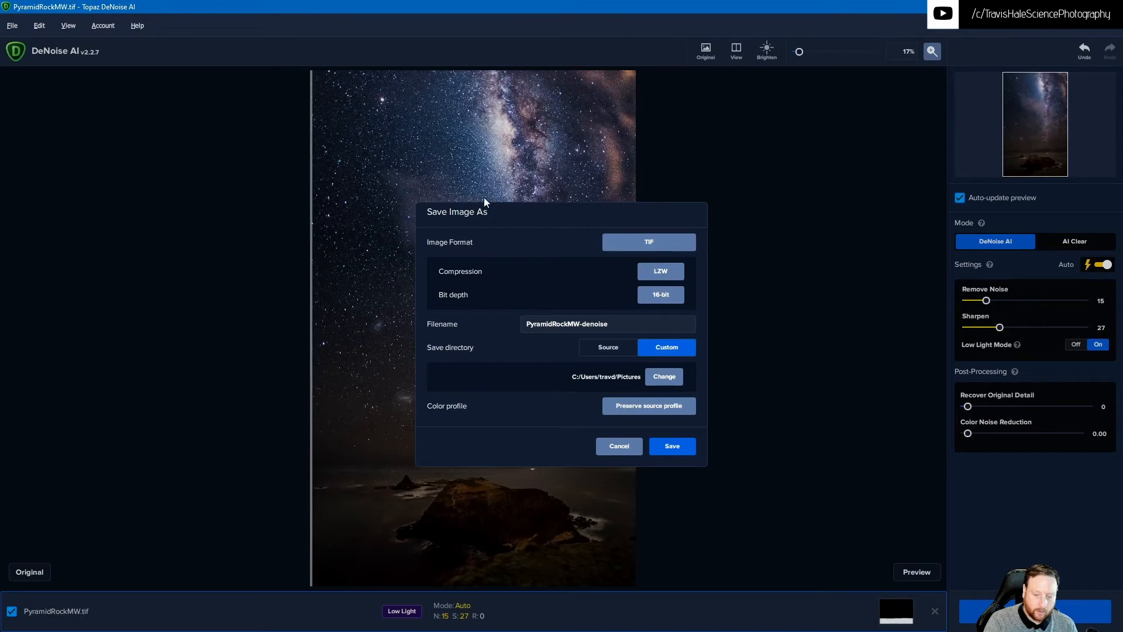
{"action": "left_click", "coordinate": [667, 239]}
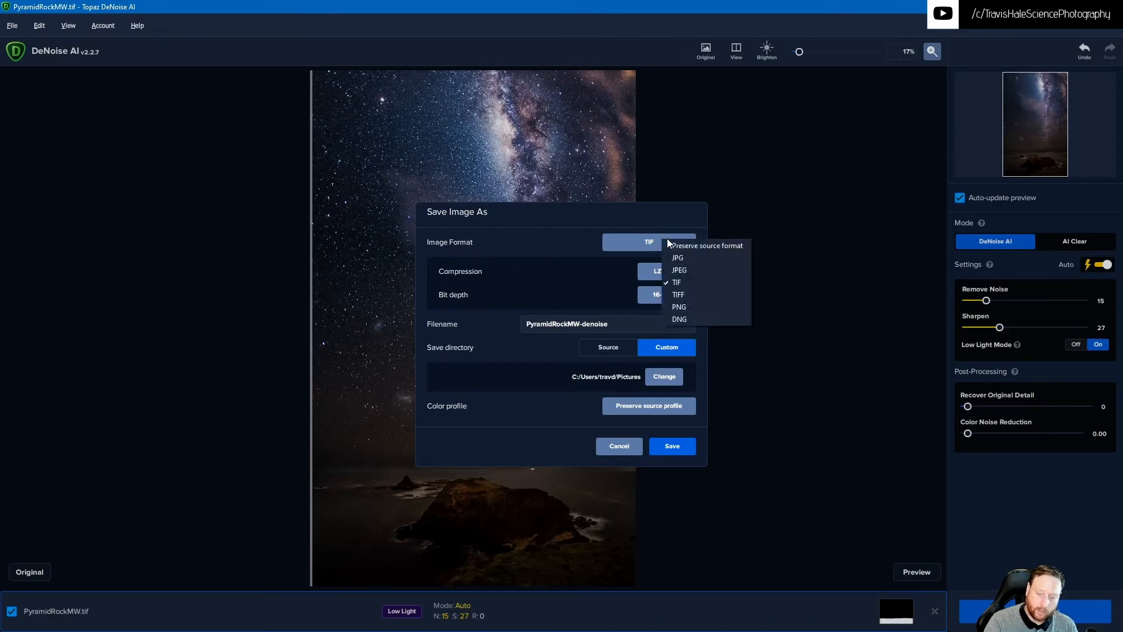
{"action": "left_click", "coordinate": [535, 228]}
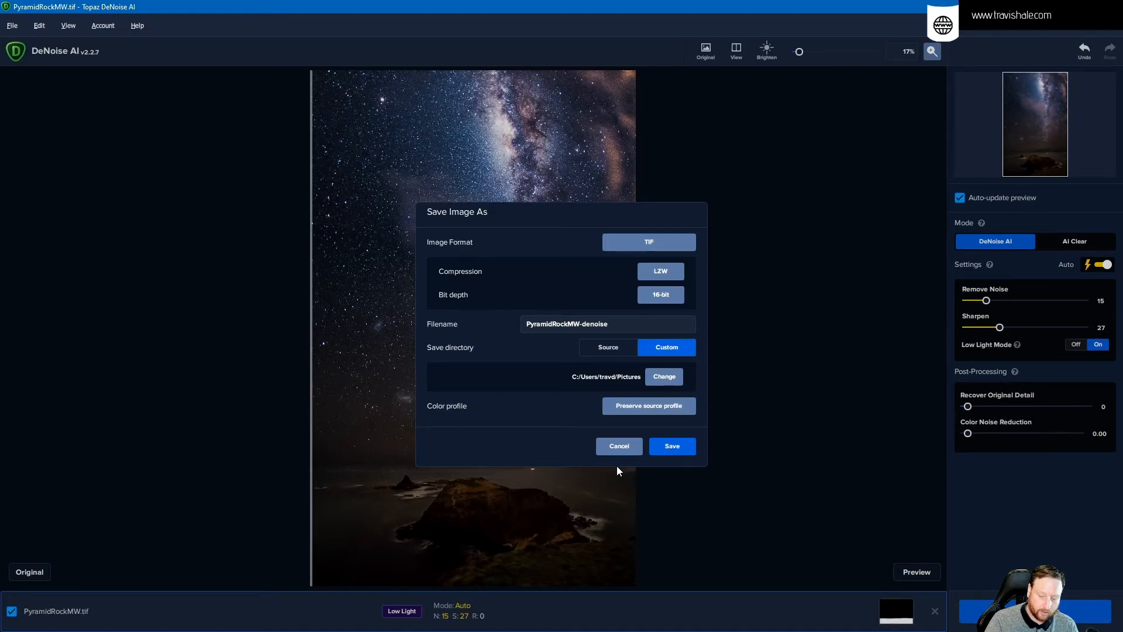
{"action": "left_click", "coordinate": [616, 446]}
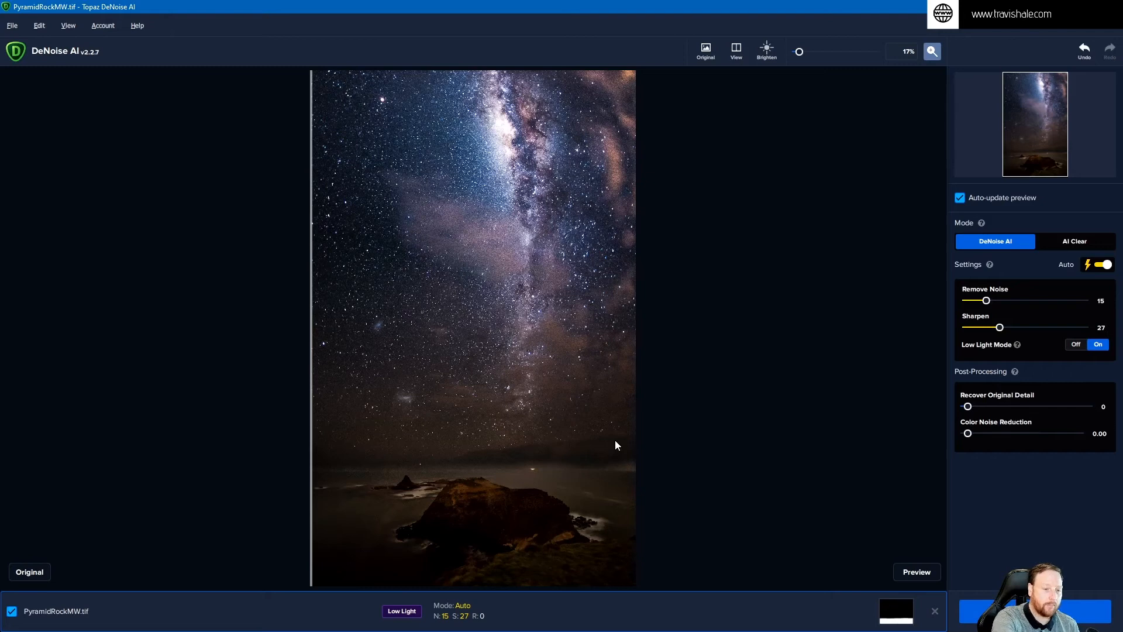
Step: Close all images and discard the unsaved changes
{"action": "left_click", "coordinate": [12, 25]}
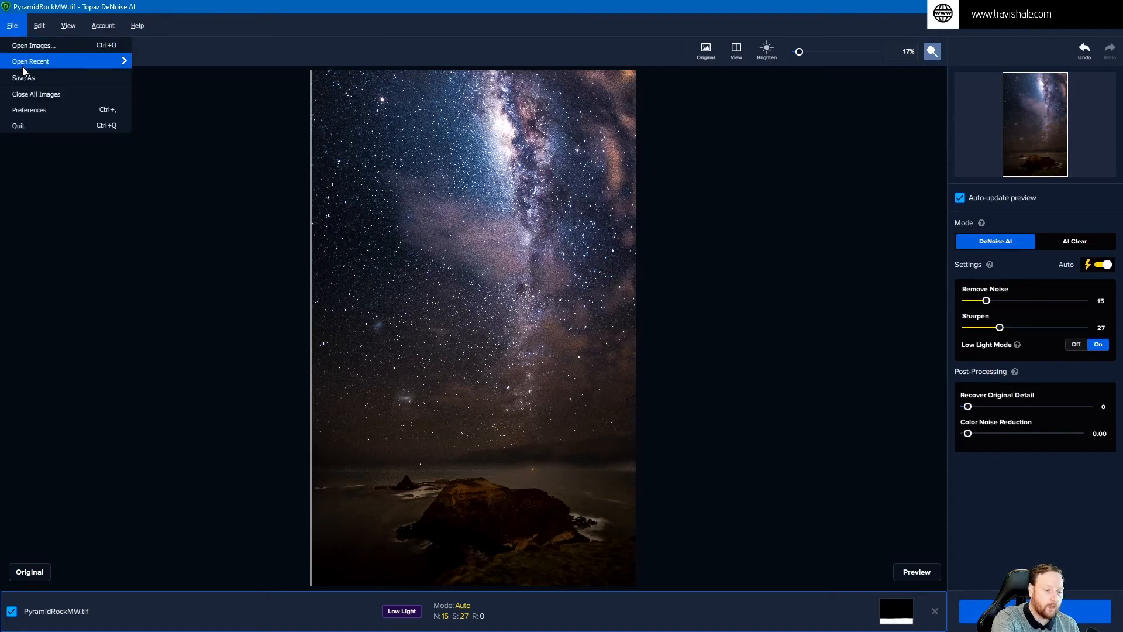
{"action": "left_click", "coordinate": [51, 95]}
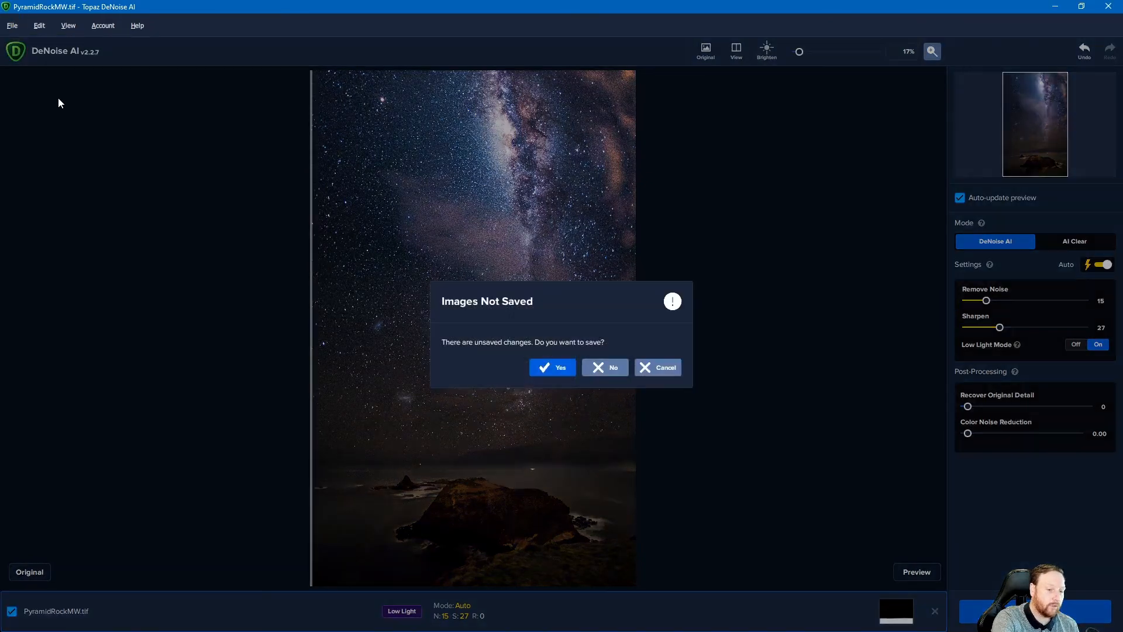
{"action": "left_click", "coordinate": [608, 371]}
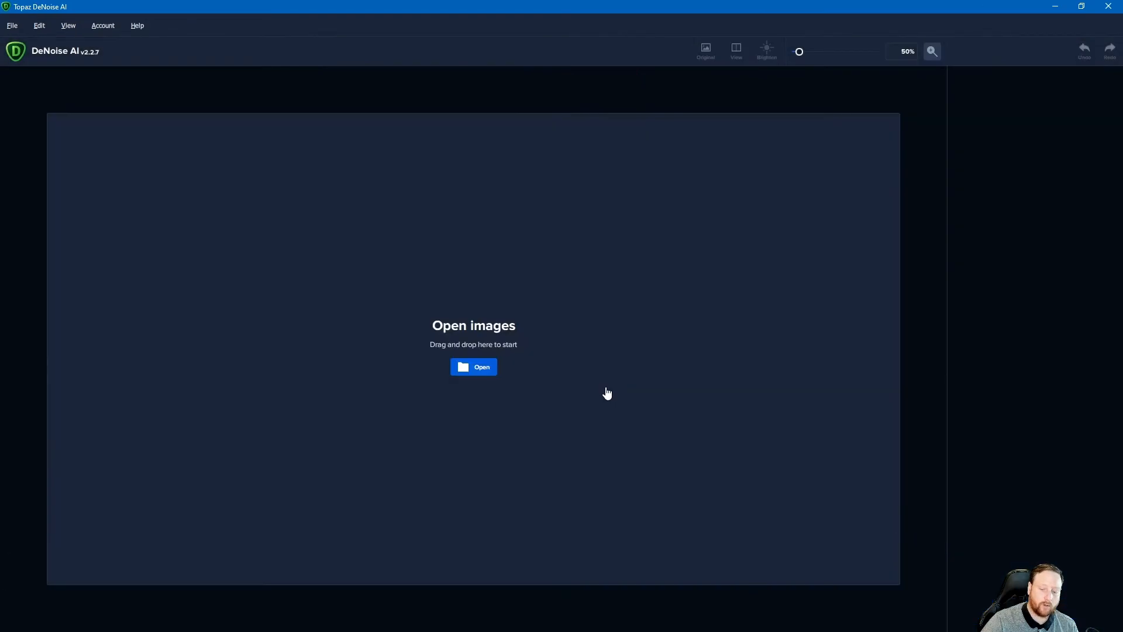
Step: Set the allowed graphics memory consumption to High in the advanced preferences
{"action": "left_click", "coordinate": [12, 25]}
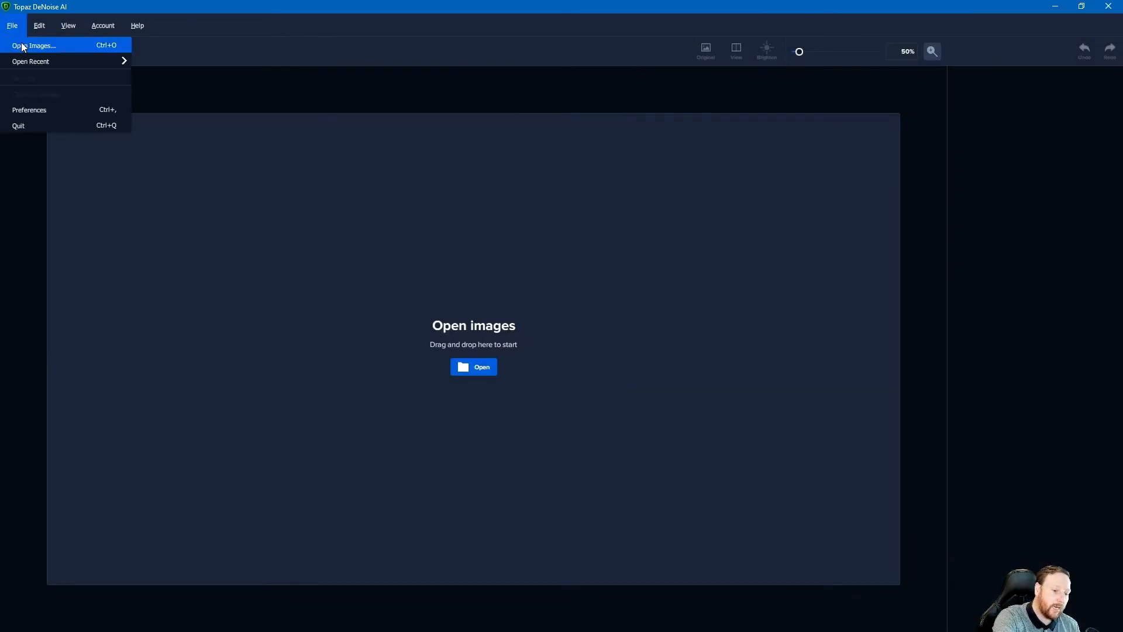
{"action": "left_click", "coordinate": [44, 109]}
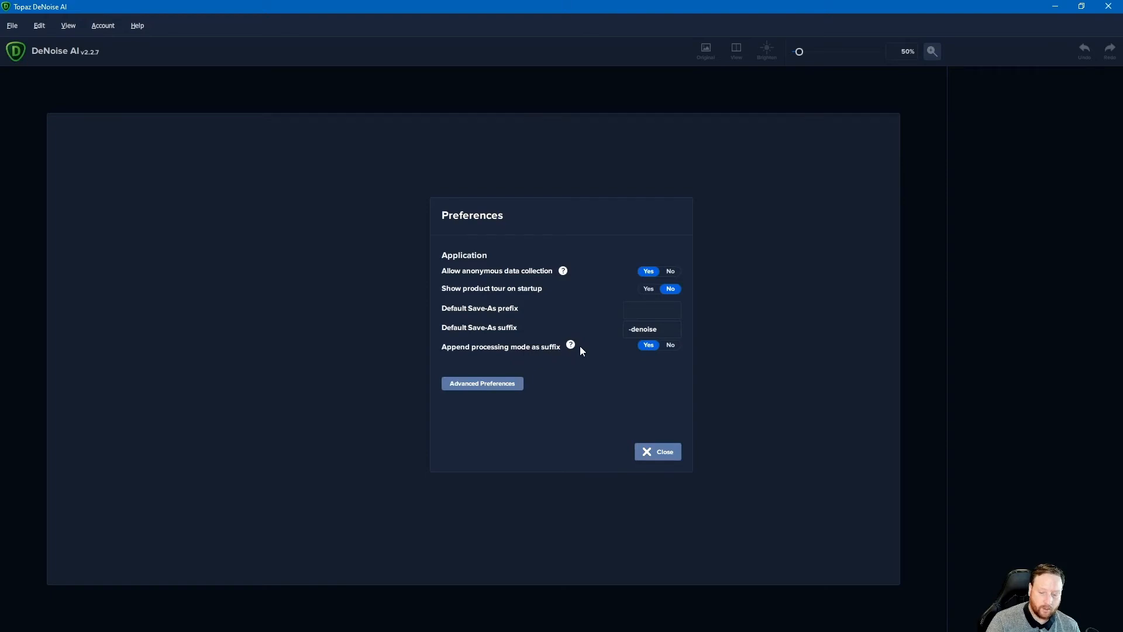
{"action": "left_click", "coordinate": [488, 386]}
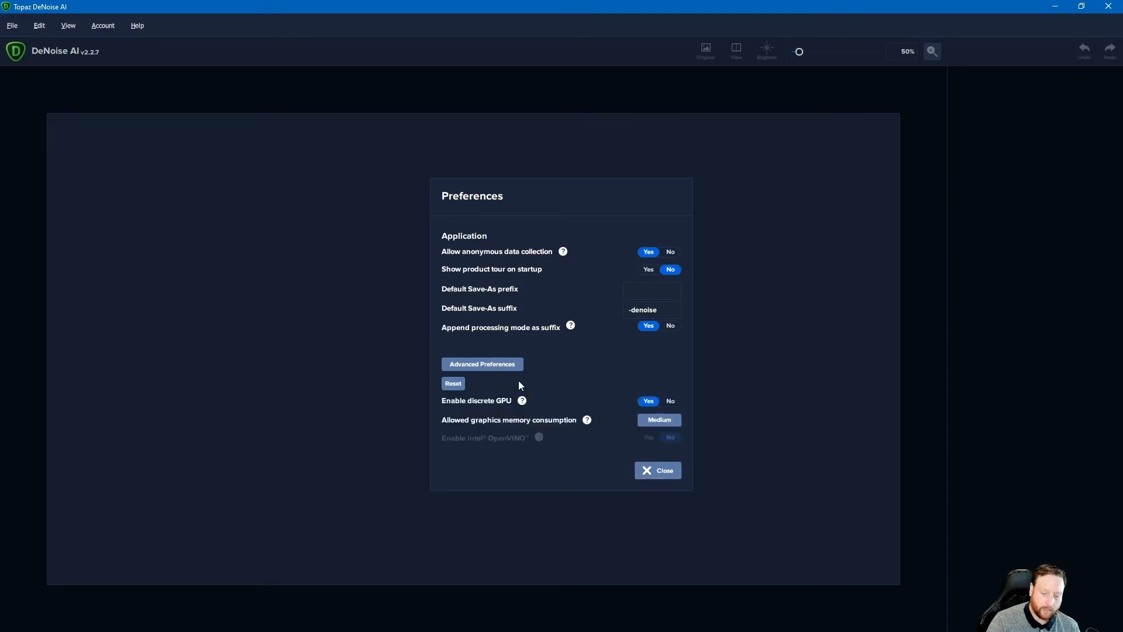
{"action": "left_click", "coordinate": [657, 422]}
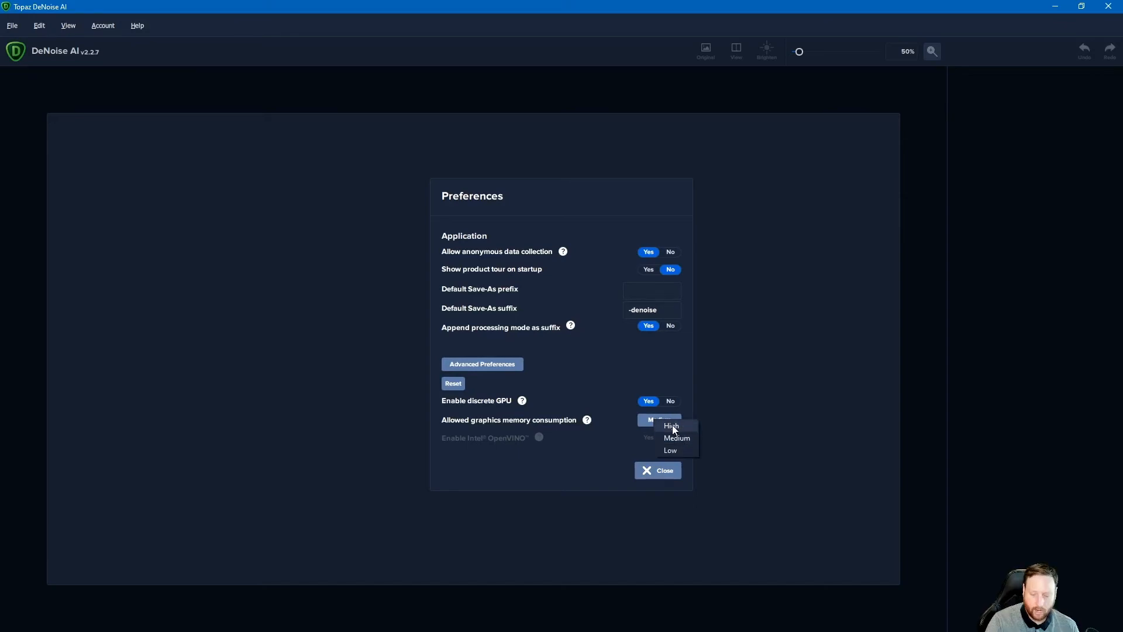
{"action": "left_click", "coordinate": [675, 428]}
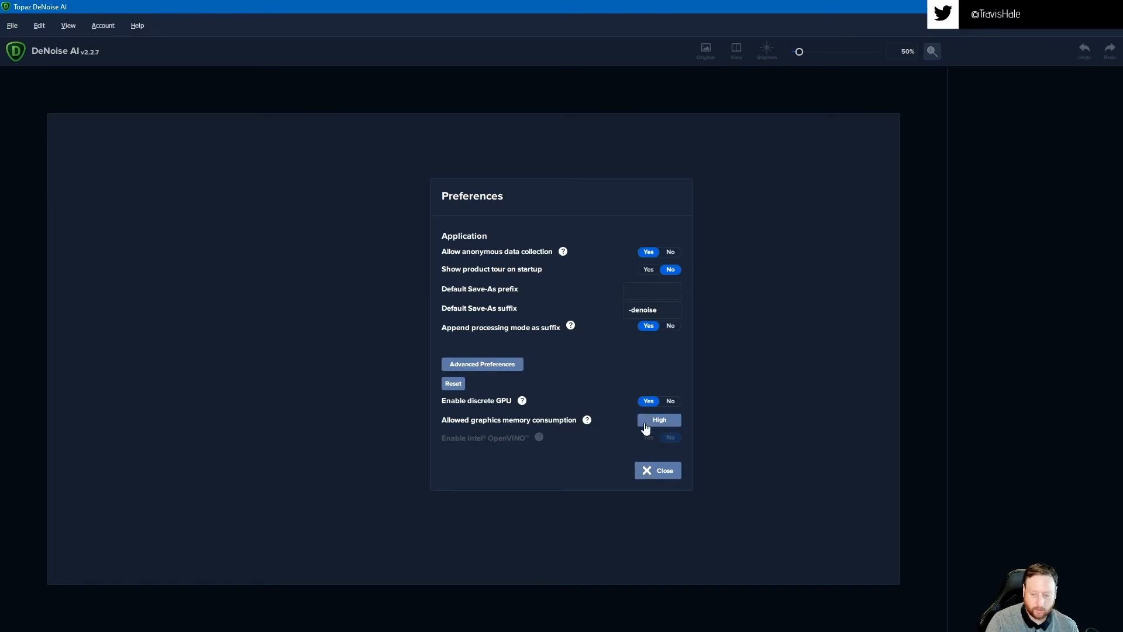
{"action": "left_click", "coordinate": [662, 471]}
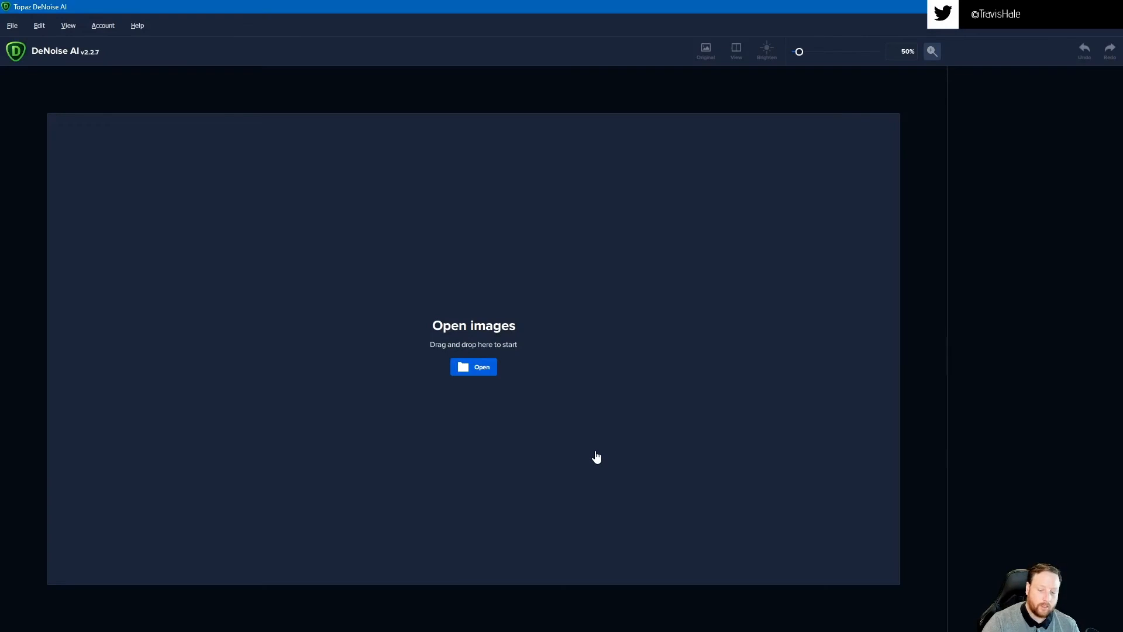
Step: Open the 20170630-_DSC7972 image from the Denoise folder and place the before/after divider over the fire performer
{"action": "left_click", "coordinate": [483, 375]}
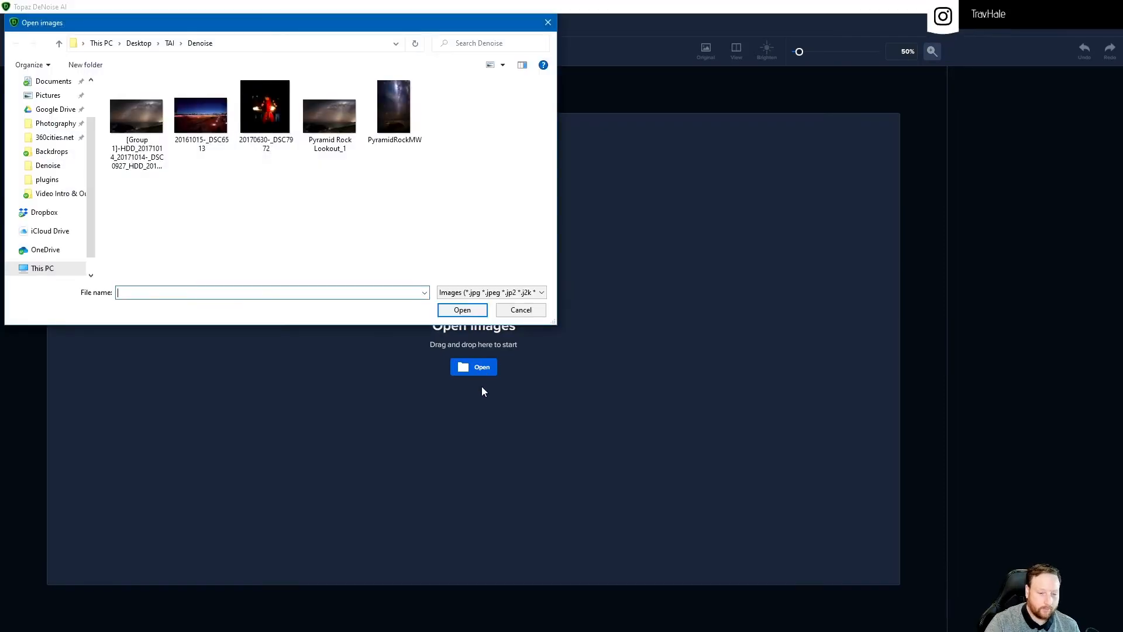
{"action": "left_click", "coordinate": [274, 108]}
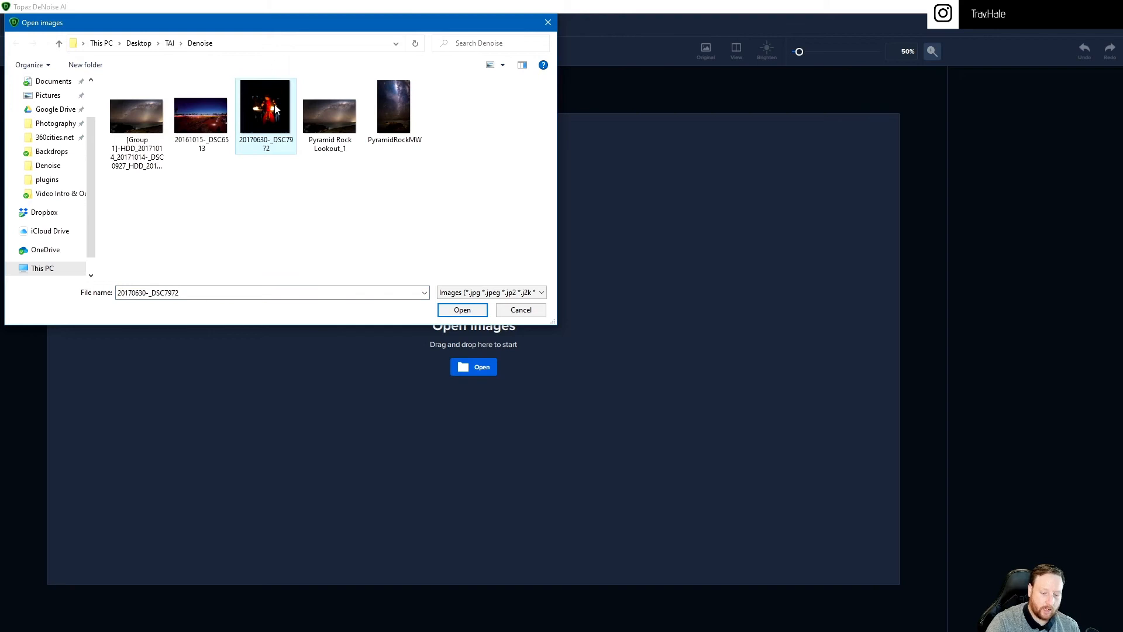
{"action": "left_click", "coordinate": [467, 310]}
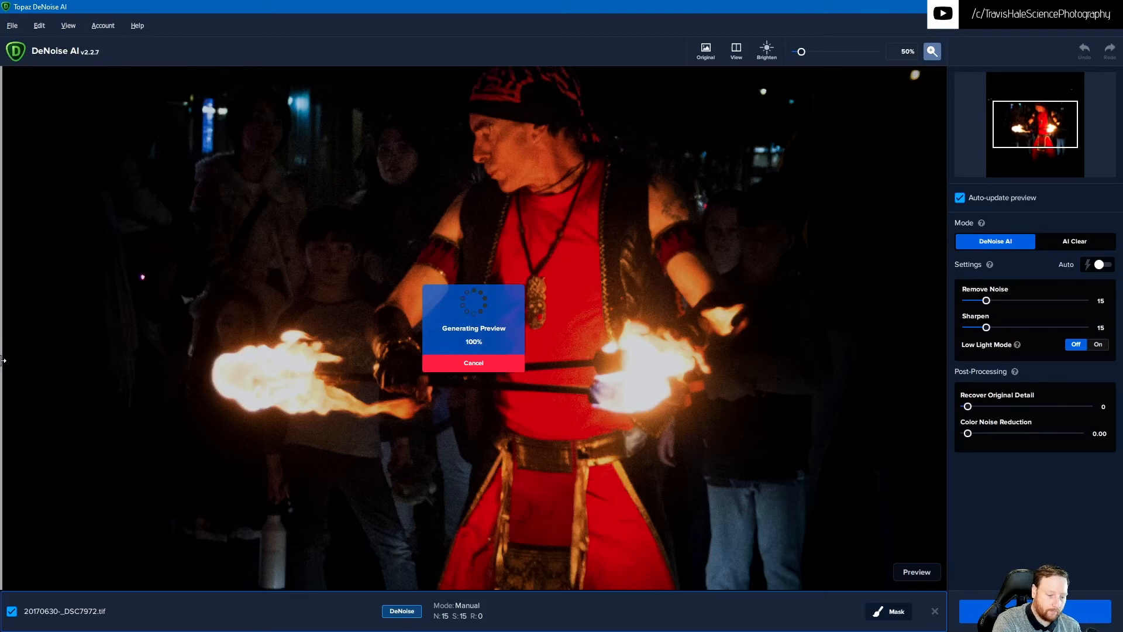
{"action": "left_click_drag", "start_coordinate": [3, 360], "coordinate": [539, 329]}
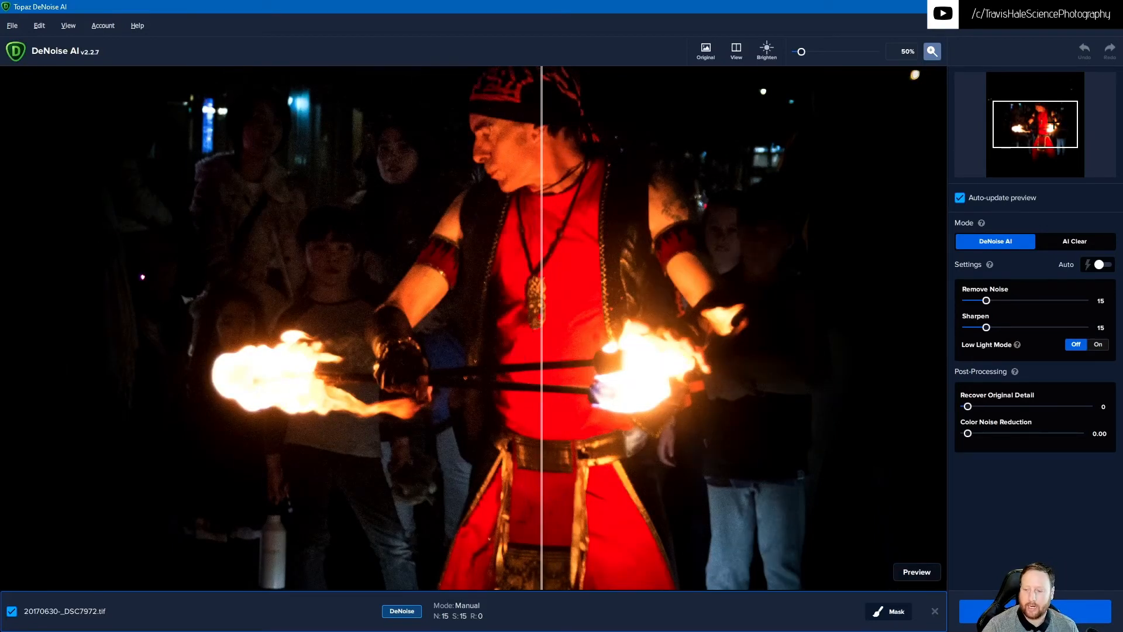
{"action": "left_click_drag", "start_coordinate": [1050, 128], "coordinate": [1051, 117]}
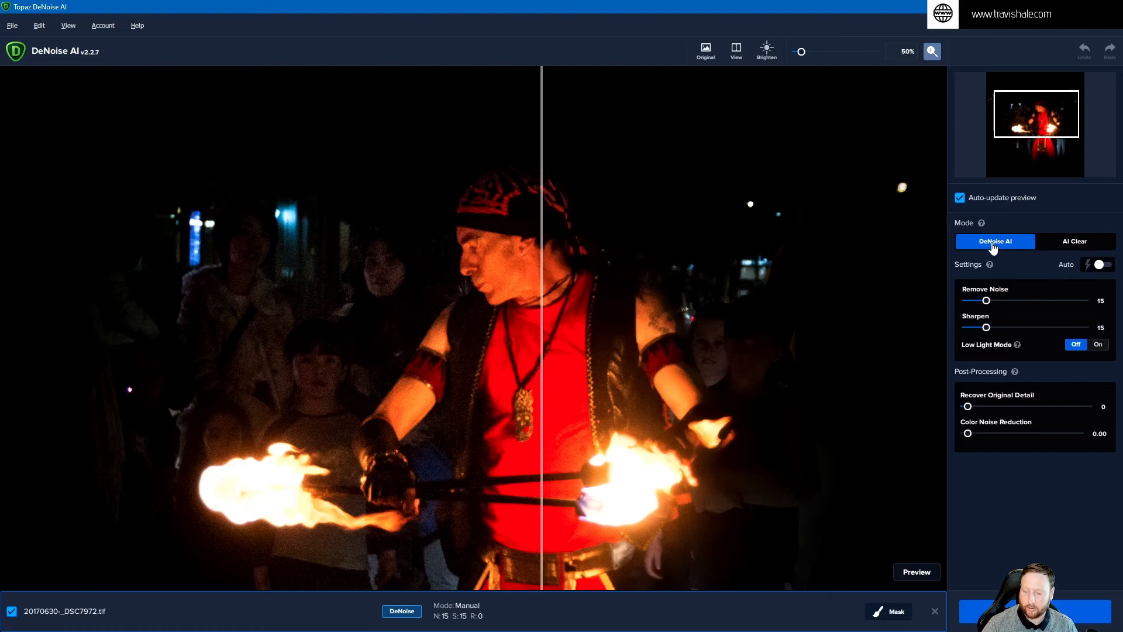
Step: Enable Auto settings and Low Light Mode, and compare the result with the original across the performer's face
{"action": "left_click", "coordinate": [1092, 267]}
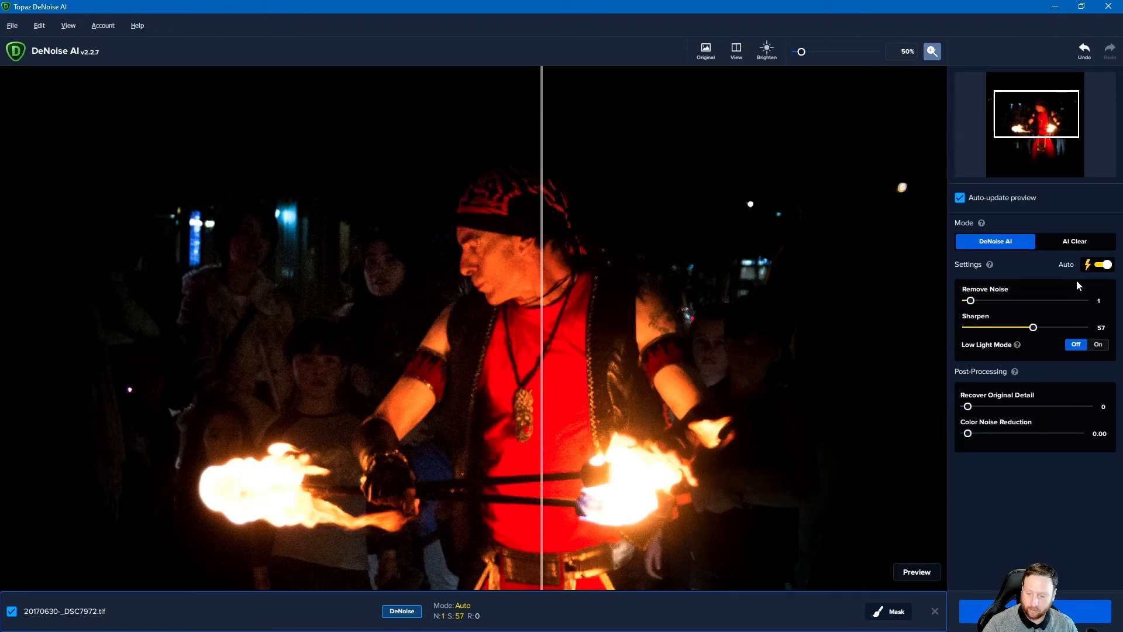
{"action": "mouse_move", "coordinate": [1019, 347]}
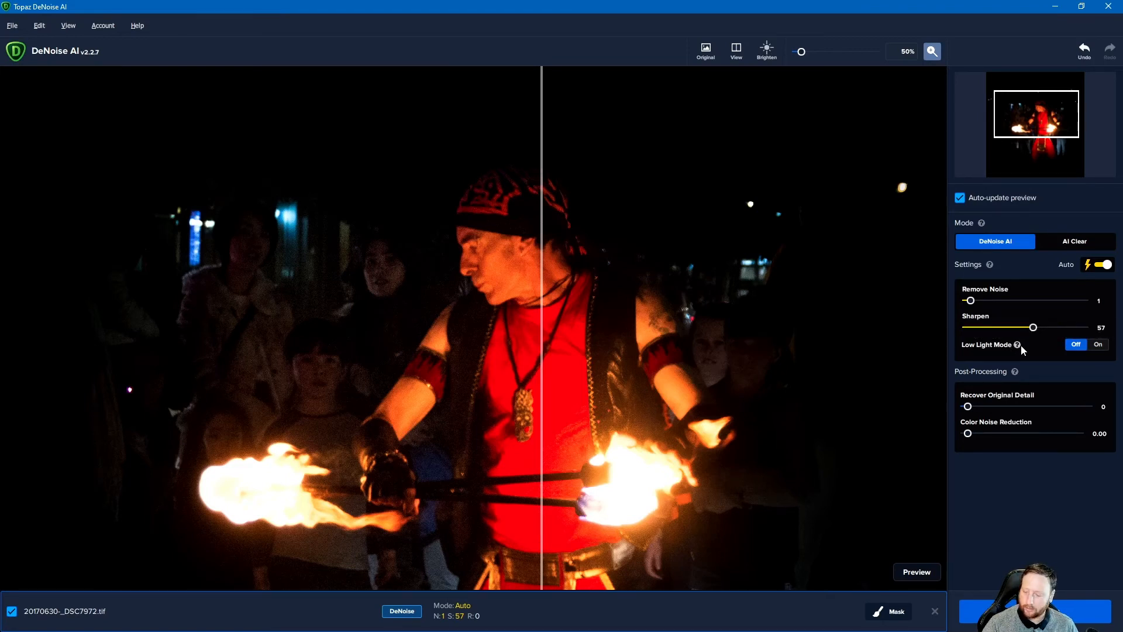
{"action": "left_click", "coordinate": [1099, 346]}
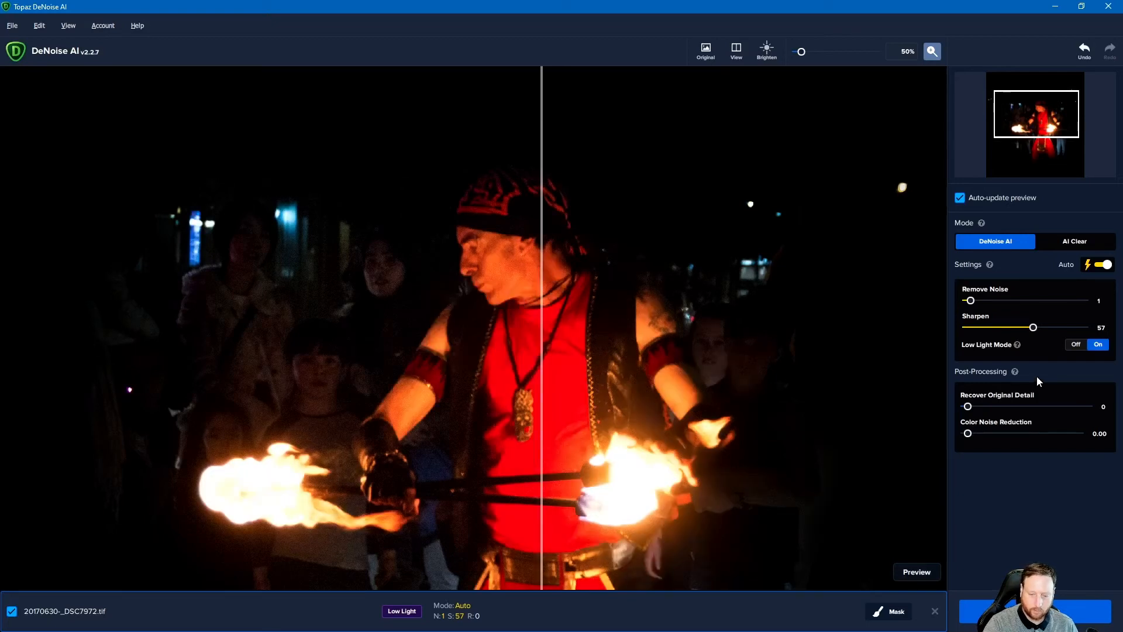
{"action": "left_click_drag", "start_coordinate": [542, 274], "coordinate": [515, 323]}
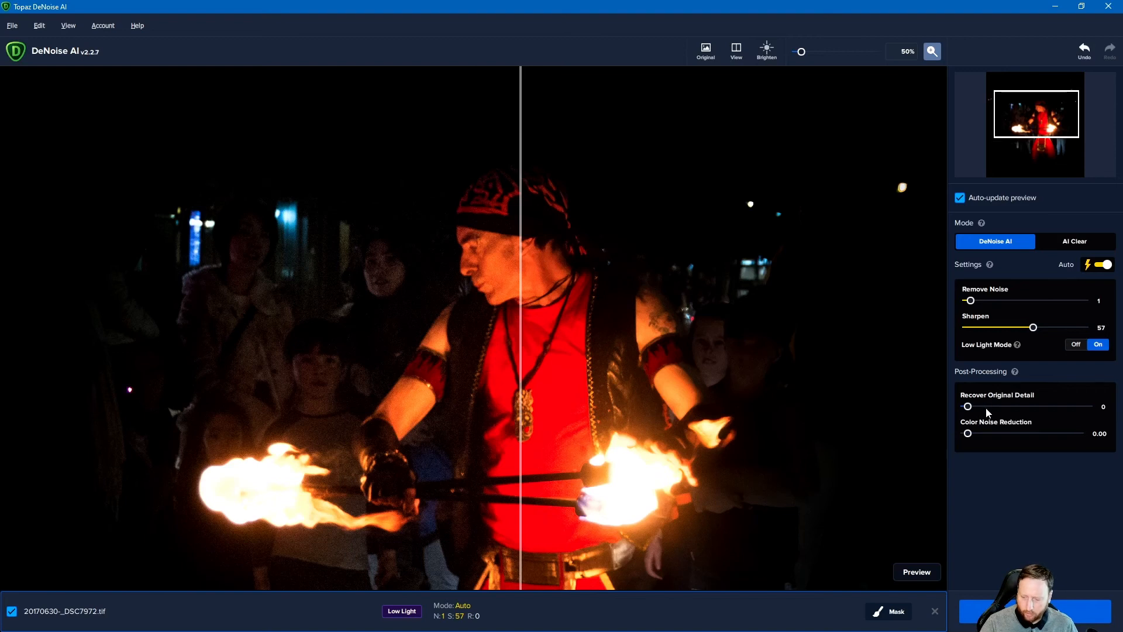
Step: Set Recover Original Detail to 54 and compare the performer's face and clothing with the original
{"action": "left_click_drag", "start_coordinate": [967, 406], "coordinate": [1030, 405]}
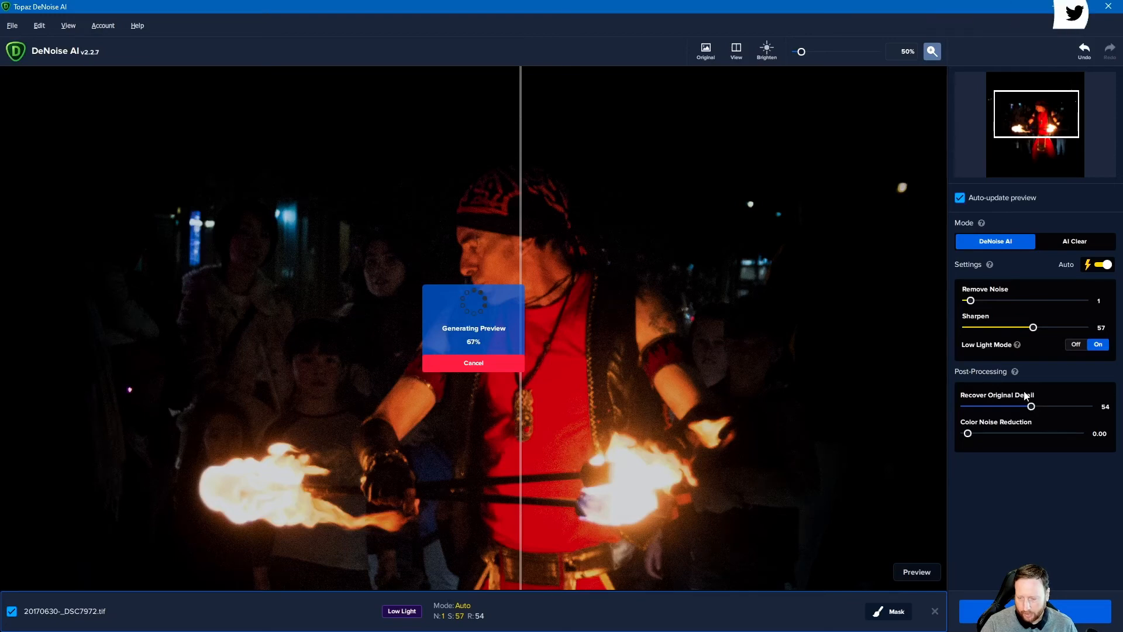
{"action": "mouse_move", "coordinate": [1016, 372]}
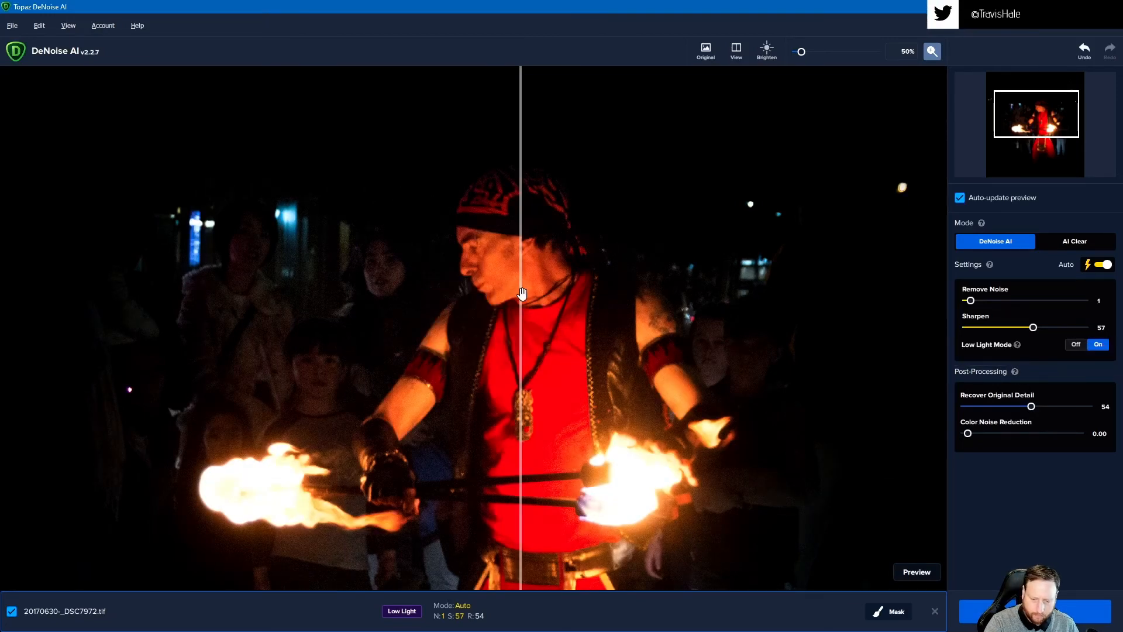
{"action": "left_click_drag", "start_coordinate": [520, 300], "coordinate": [490, 308]}
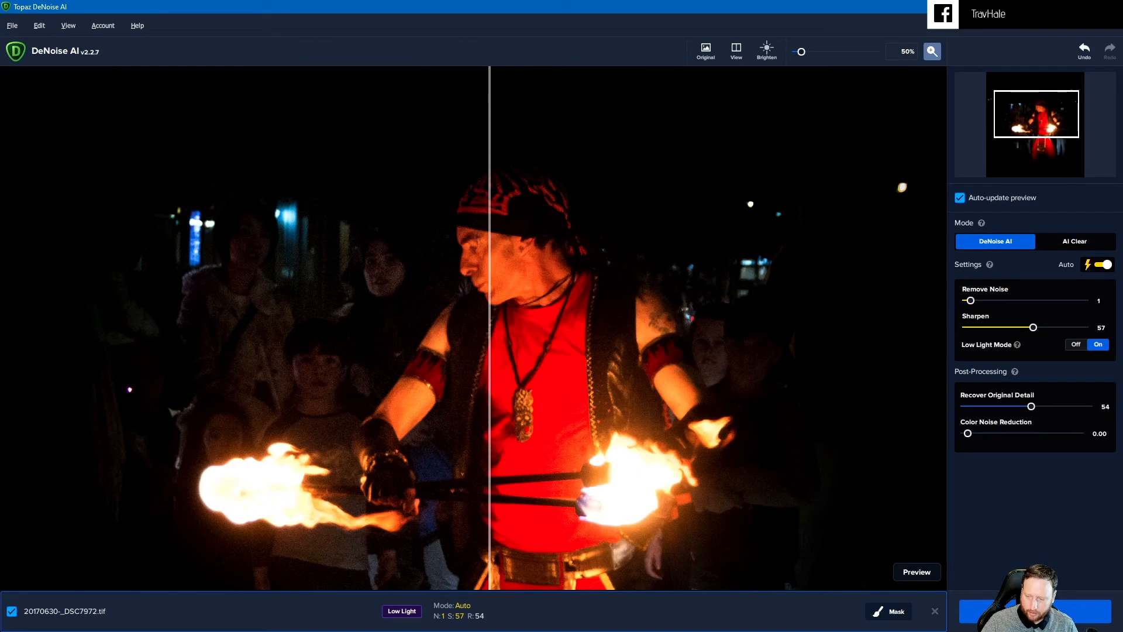
Step: Review the save options for the fire performer image and leave without saving
{"action": "key", "text": "ctrl+s"}
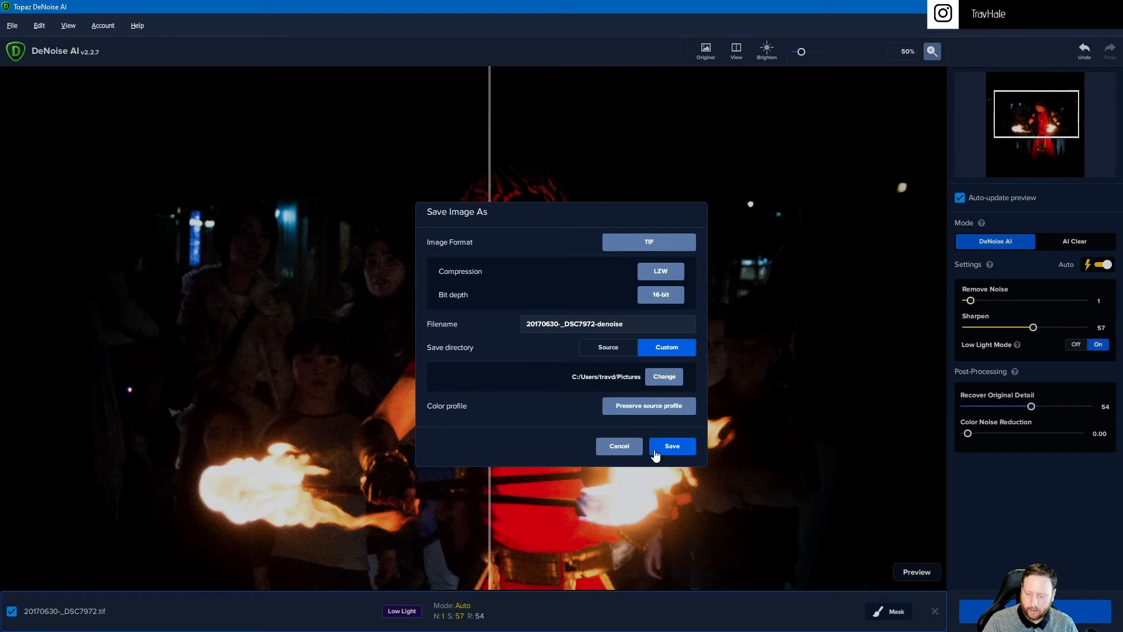
{"action": "left_click", "coordinate": [621, 448]}
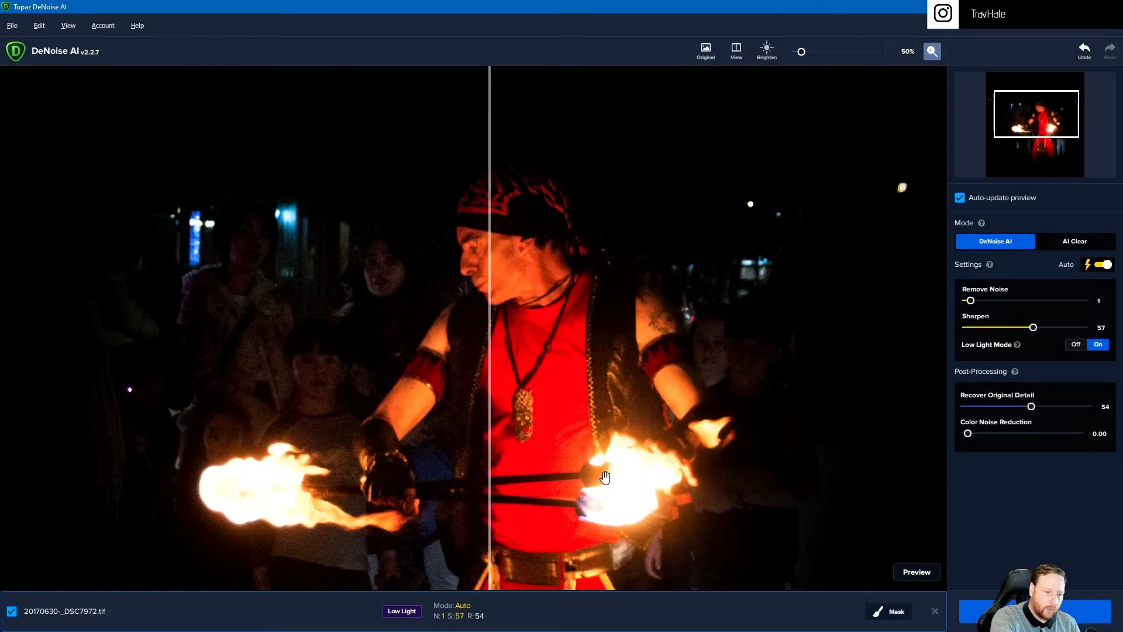
Step: Close the fire performer image and discard its unsaved changes
{"action": "left_click", "coordinate": [12, 25]}
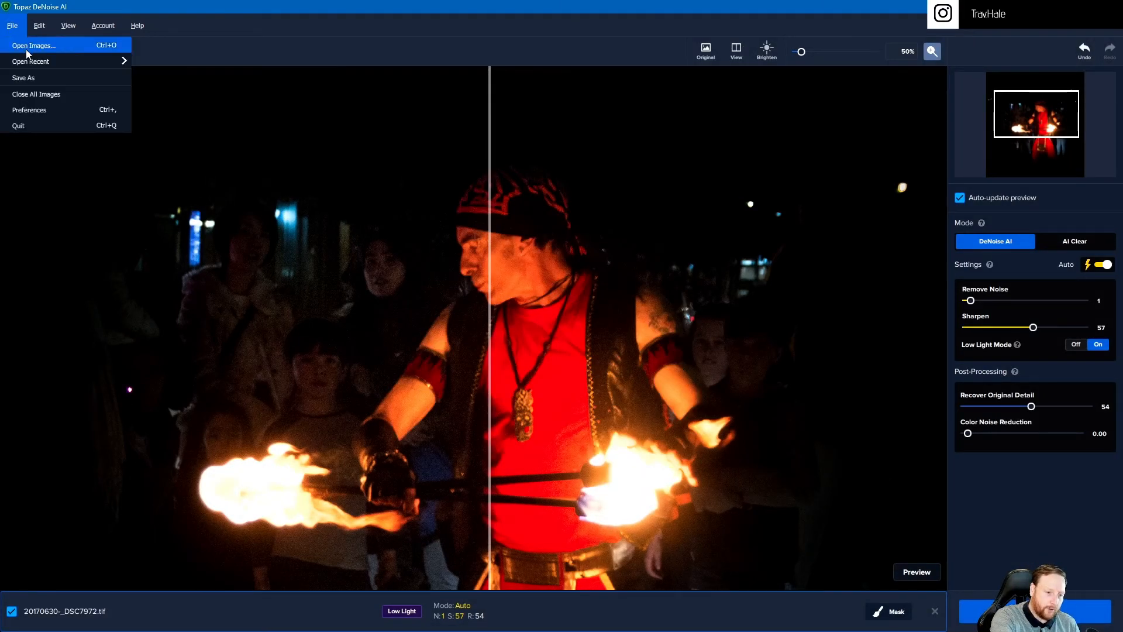
{"action": "left_click", "coordinate": [45, 94]}
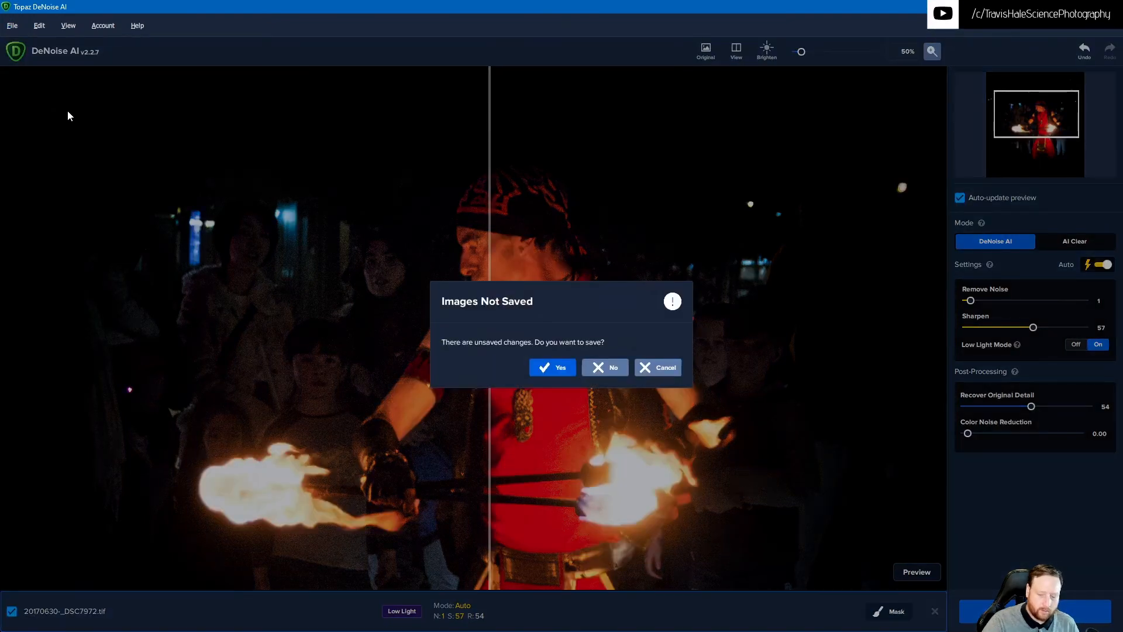
{"action": "left_click", "coordinate": [606, 367]}
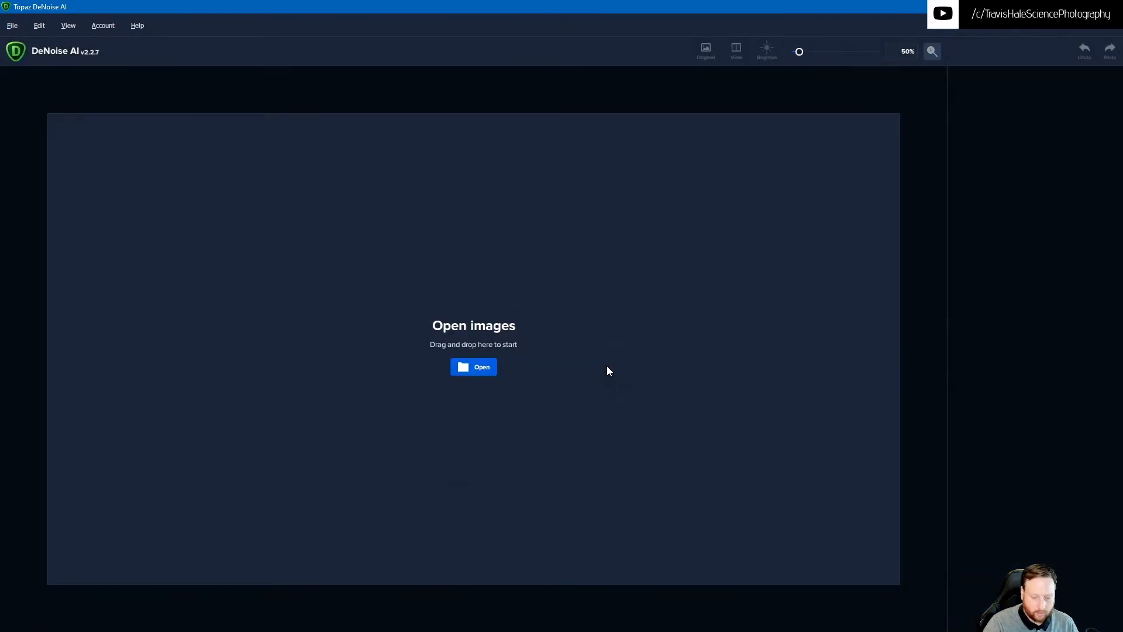
Step: Open the 20161015-_DSC6513 image from the Denoise folder
{"action": "left_click", "coordinate": [481, 373]}
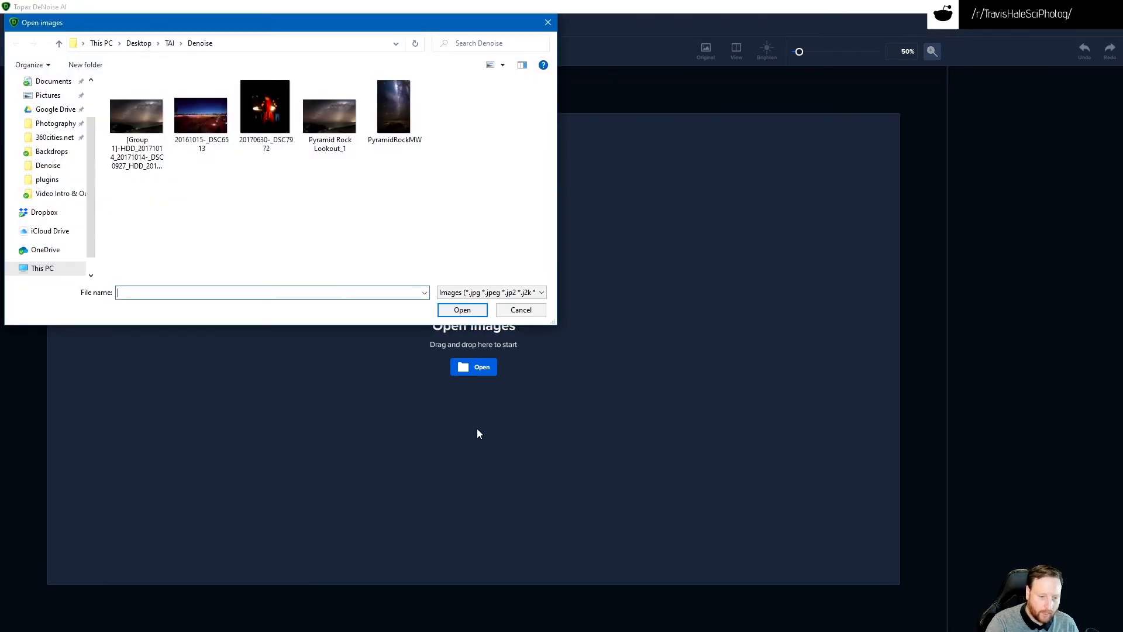
{"action": "left_click", "coordinate": [201, 127]}
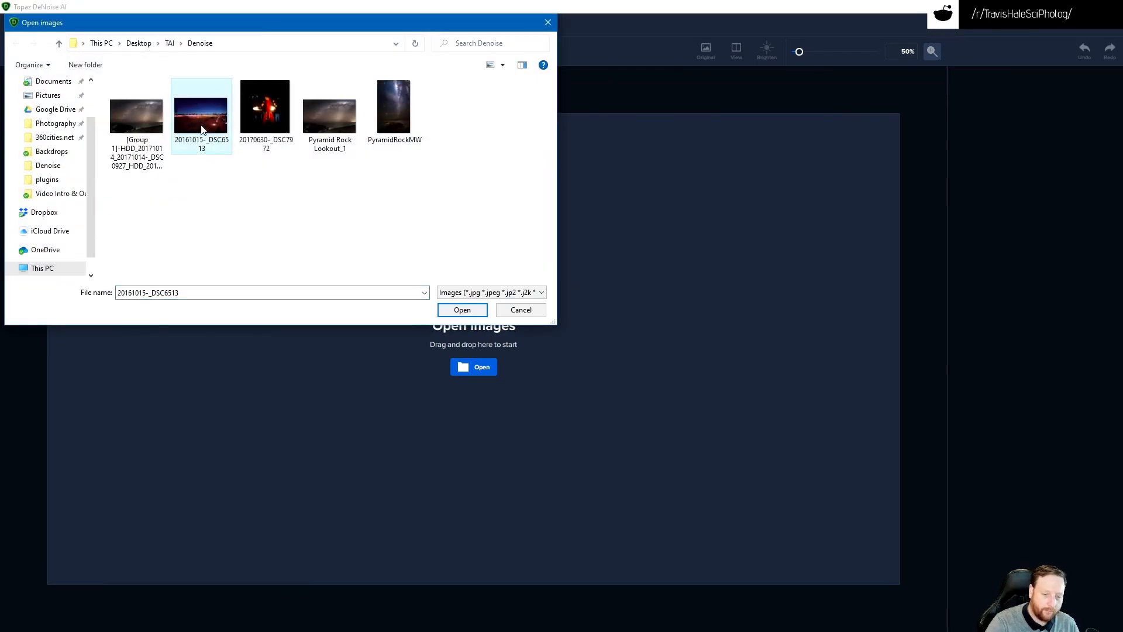
{"action": "left_click", "coordinate": [474, 311]}
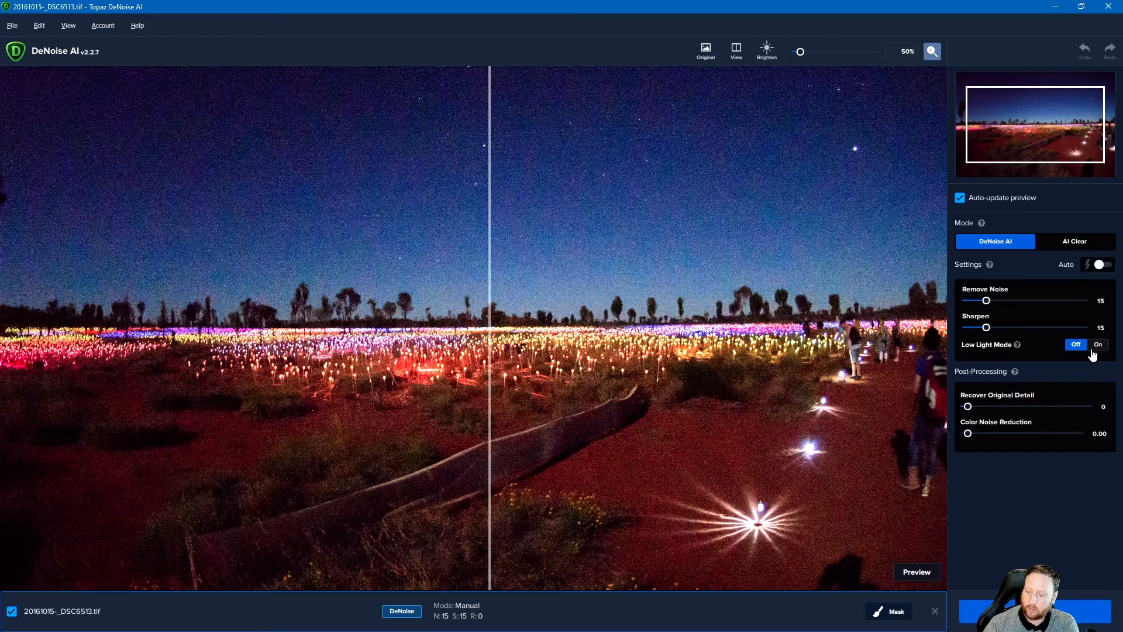
Step: Enable Auto settings and Low Light Mode, and compare the result with the original across the sky and the field of lights
{"action": "left_click", "coordinate": [1103, 265]}
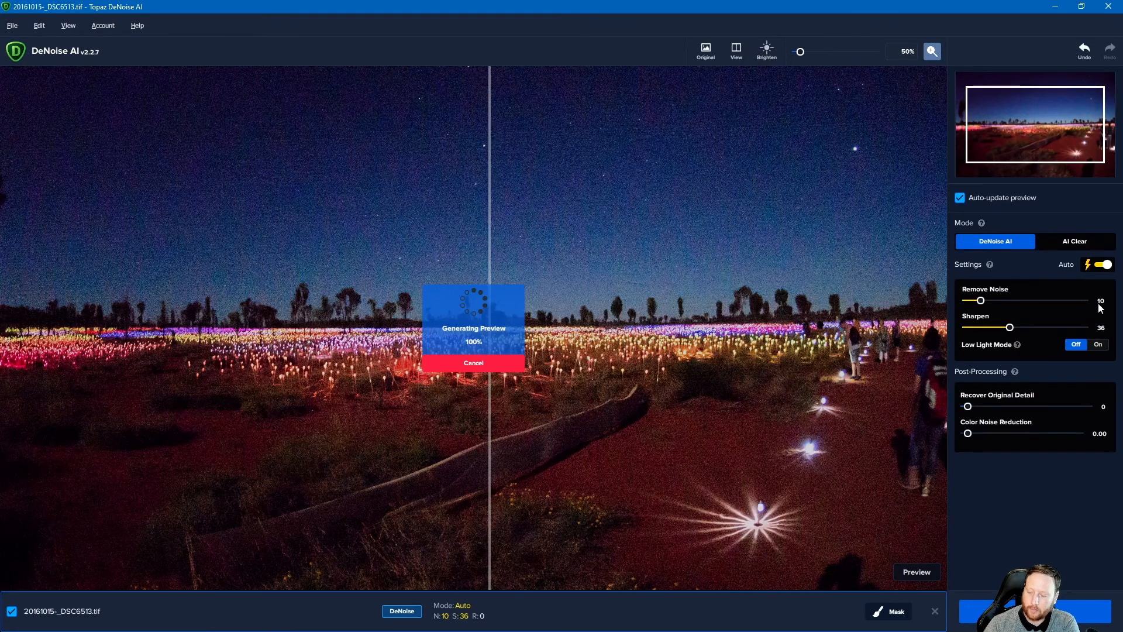
{"action": "left_click", "coordinate": [1098, 348]}
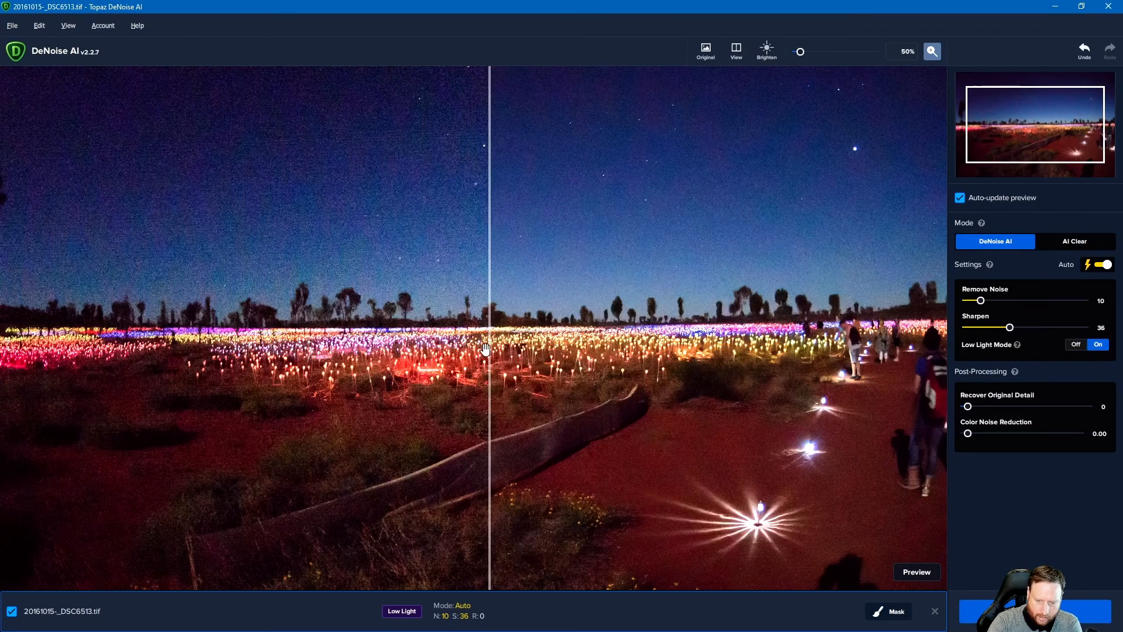
{"action": "left_click_drag", "start_coordinate": [491, 349], "coordinate": [612, 461]}
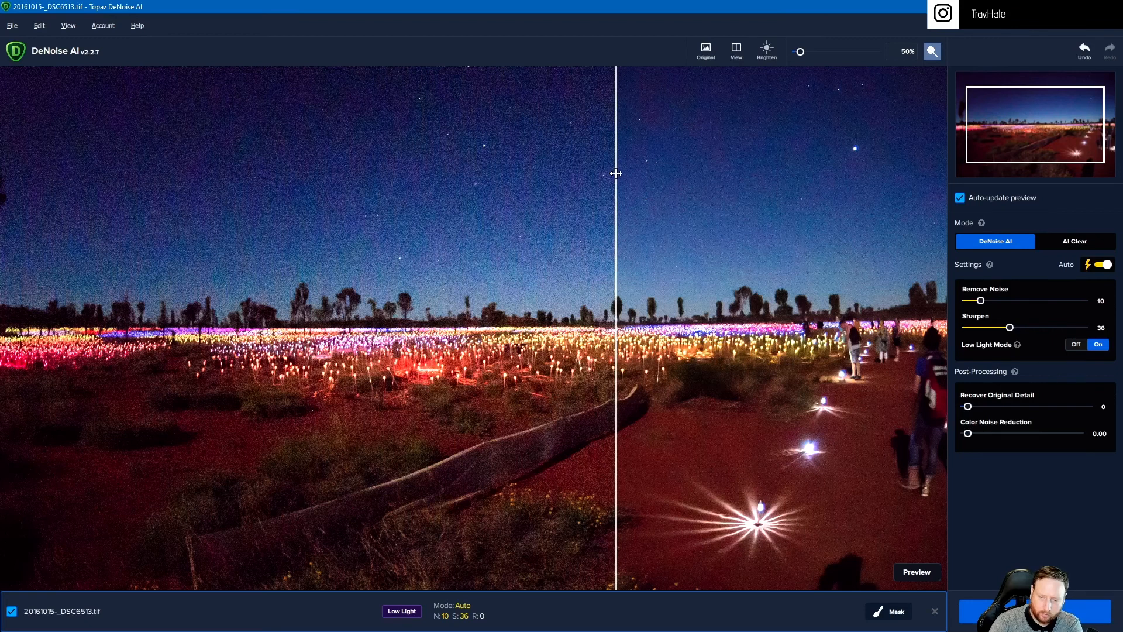
{"action": "left_click_drag", "start_coordinate": [615, 170], "coordinate": [610, 258]}
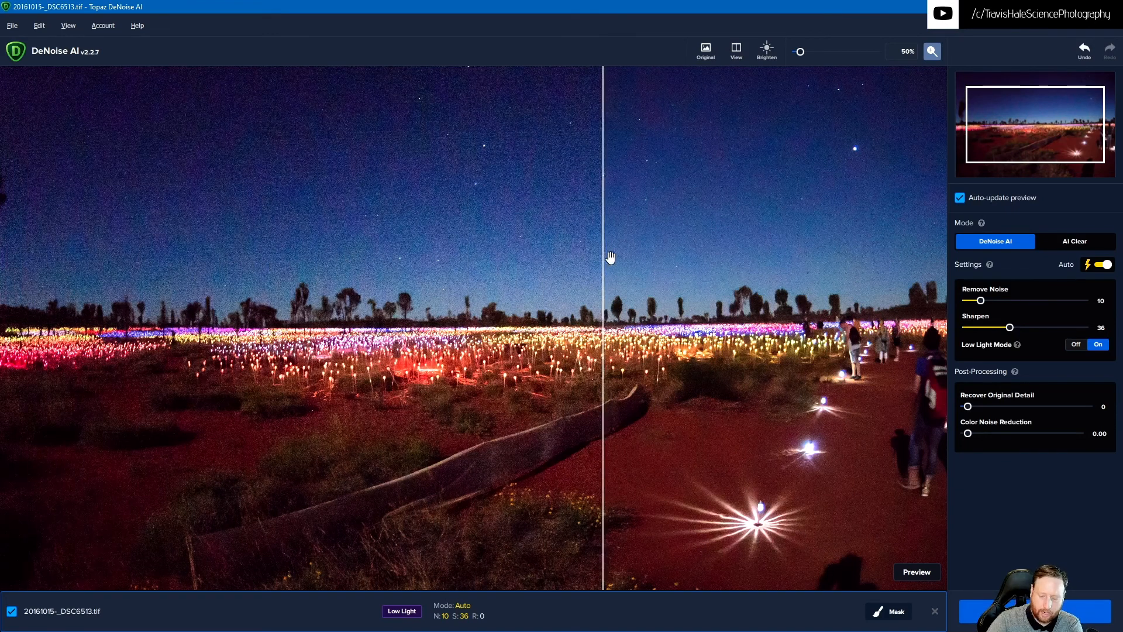
Step: Paint an edge-aware mask with radius 125 over the ground and field of lights below the horizon, and invert the mask
{"action": "left_click", "coordinate": [885, 614]}
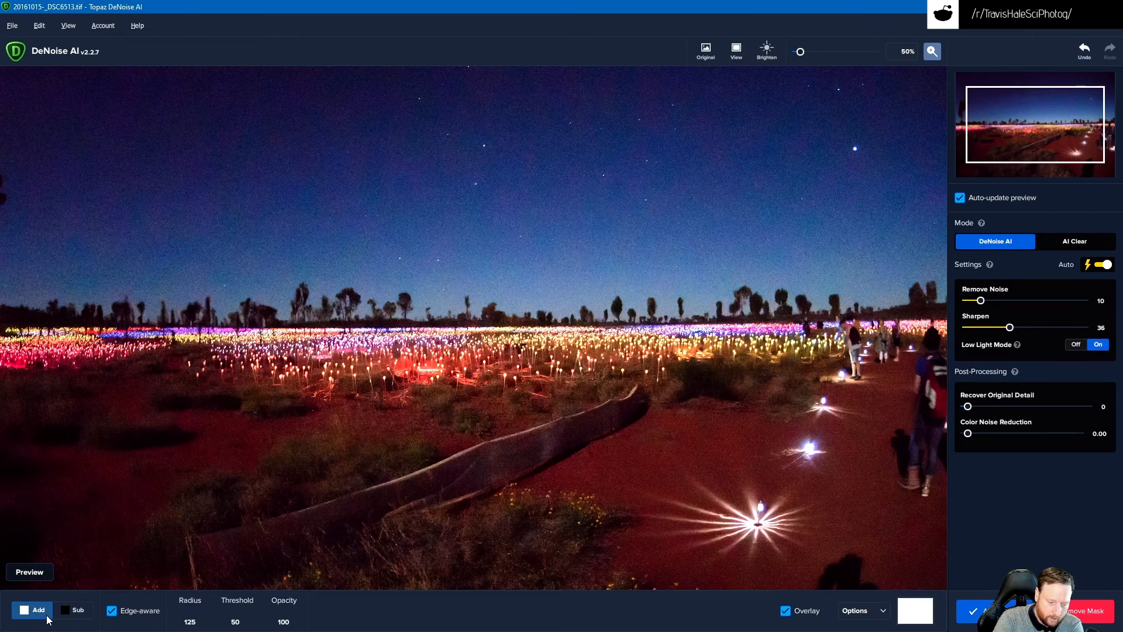
{"action": "mouse_move", "coordinate": [20, 376]}
{"action": "left_mouse_down"}
{"action": "mouse_move", "coordinate": [320, 403]}
{"action": "mouse_move", "coordinate": [909, 387]}
{"action": "mouse_move", "coordinate": [933, 403]}
{"action": "mouse_move", "coordinate": [920, 558]}
{"action": "mouse_move", "coordinate": [892, 570]}
{"action": "mouse_move", "coordinate": [787, 561]}
{"action": "mouse_move", "coordinate": [27, 566]}
{"action": "mouse_move", "coordinate": [5, 504]}
{"action": "mouse_move", "coordinate": [37, 429]}
{"action": "mouse_move", "coordinate": [110, 471]}
{"action": "mouse_move", "coordinate": [204, 454]}
{"action": "mouse_move", "coordinate": [282, 482]}
{"action": "mouse_move", "coordinate": [449, 453]}
{"action": "mouse_move", "coordinate": [569, 452]}
{"action": "mouse_move", "coordinate": [682, 496]}
{"action": "mouse_move", "coordinate": [802, 503]}
{"action": "mouse_move", "coordinate": [951, 447]}
{"action": "mouse_move", "coordinate": [885, 392]}
{"action": "mouse_move", "coordinate": [605, 392]}
{"action": "mouse_move", "coordinate": [469, 375]}
{"action": "mouse_move", "coordinate": [2, 379]}
{"action": "left_mouse_up"}
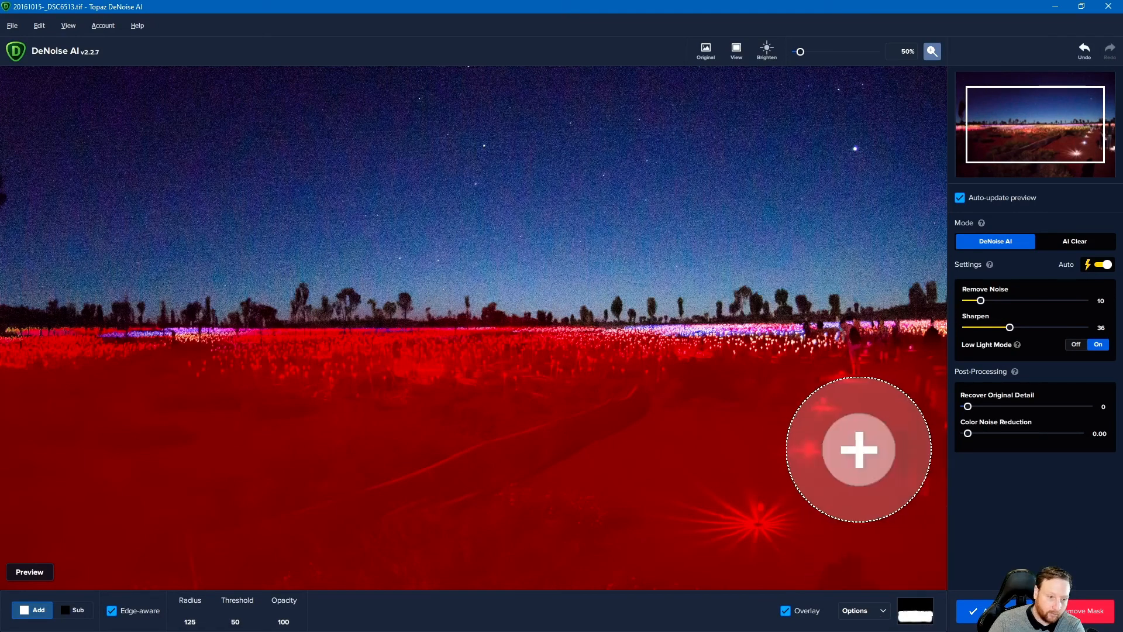
{"action": "left_click", "coordinate": [884, 612]}
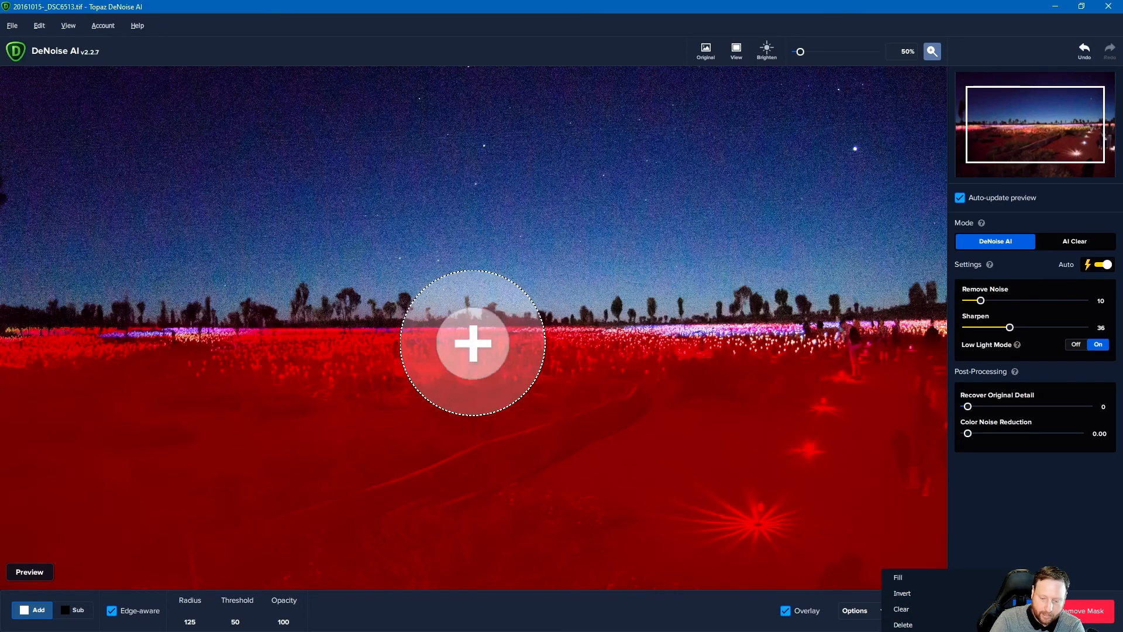
{"action": "left_click", "coordinate": [916, 595]}
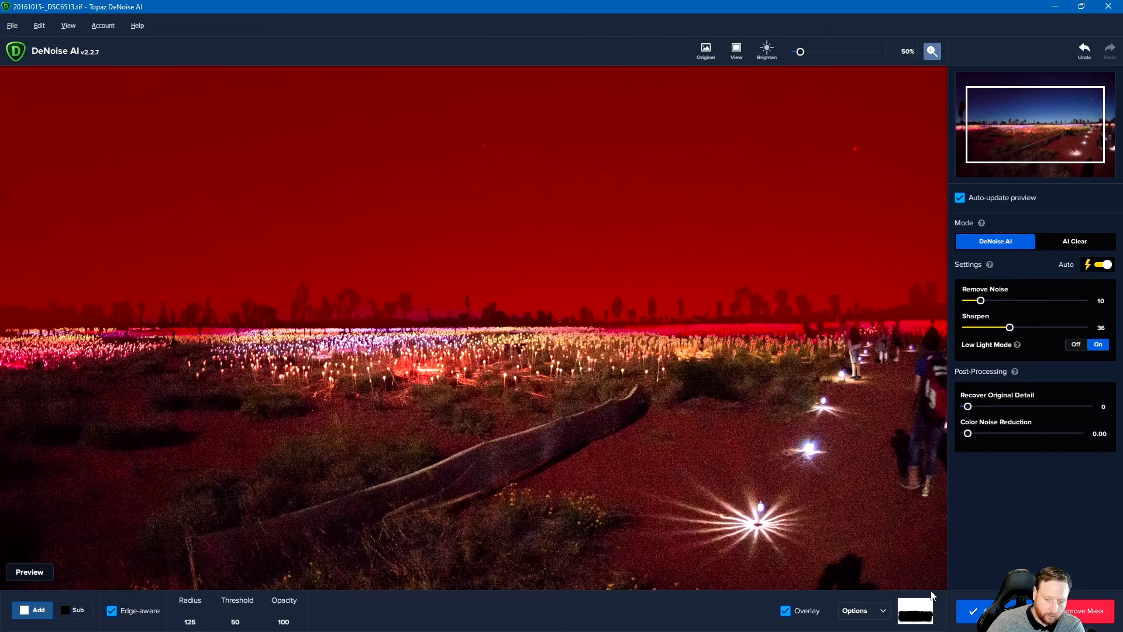
Step: Subtract the leftover mask from the field of lights and the people along the horizon, using a brush radius of 50
{"action": "left_click", "coordinate": [80, 611]}
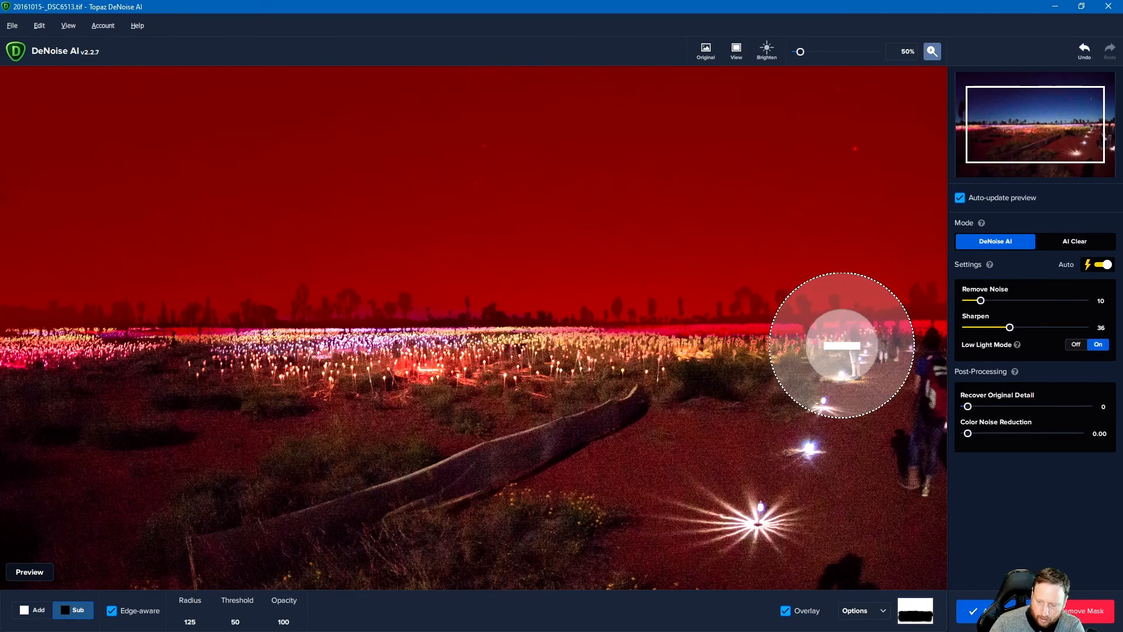
{"action": "scroll", "coordinate": [871, 351], "scroll_direction": "down", "scroll_amount": 11}
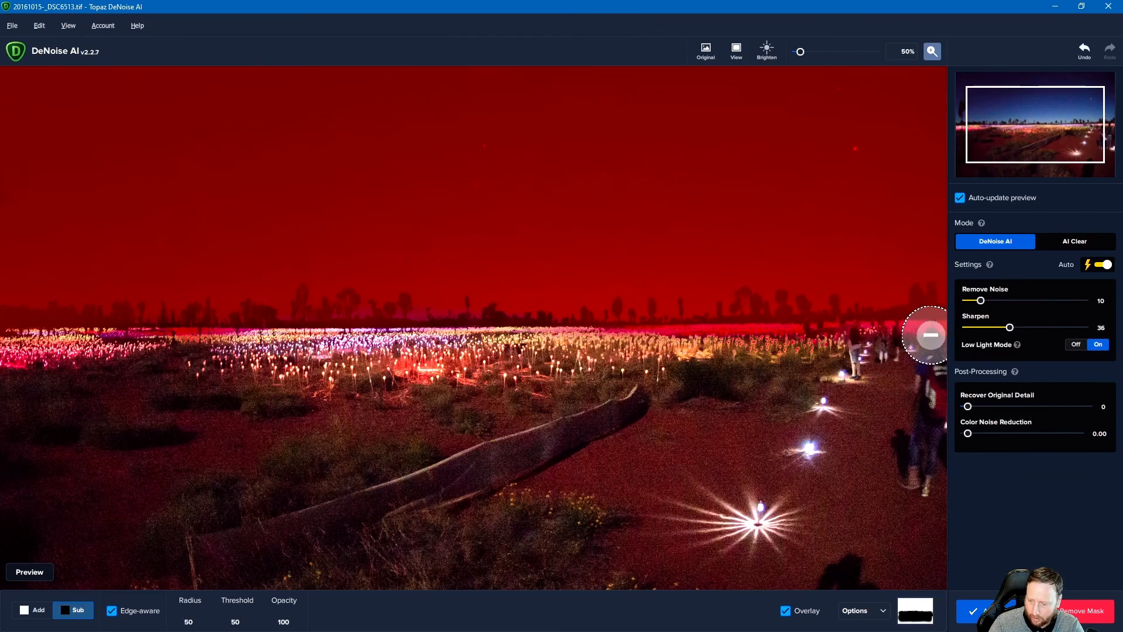
{"action": "scroll", "coordinate": [916, 335], "scroll_direction": "down", "scroll_amount": 4}
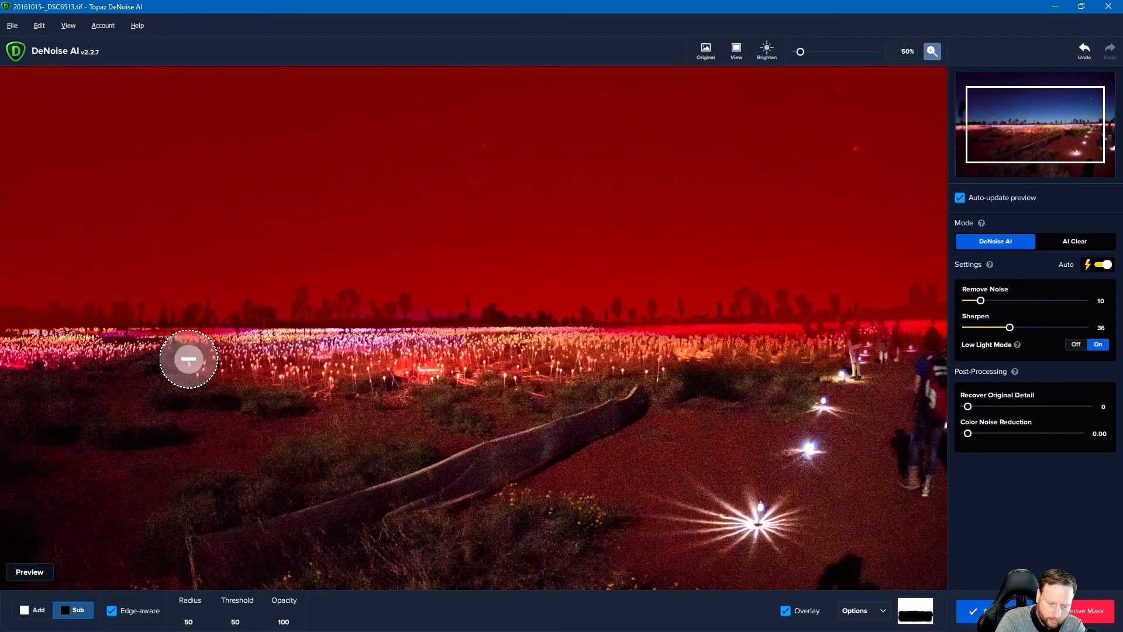
{"action": "left_click_drag", "start_coordinate": [8, 358], "coordinate": [16, 363]}
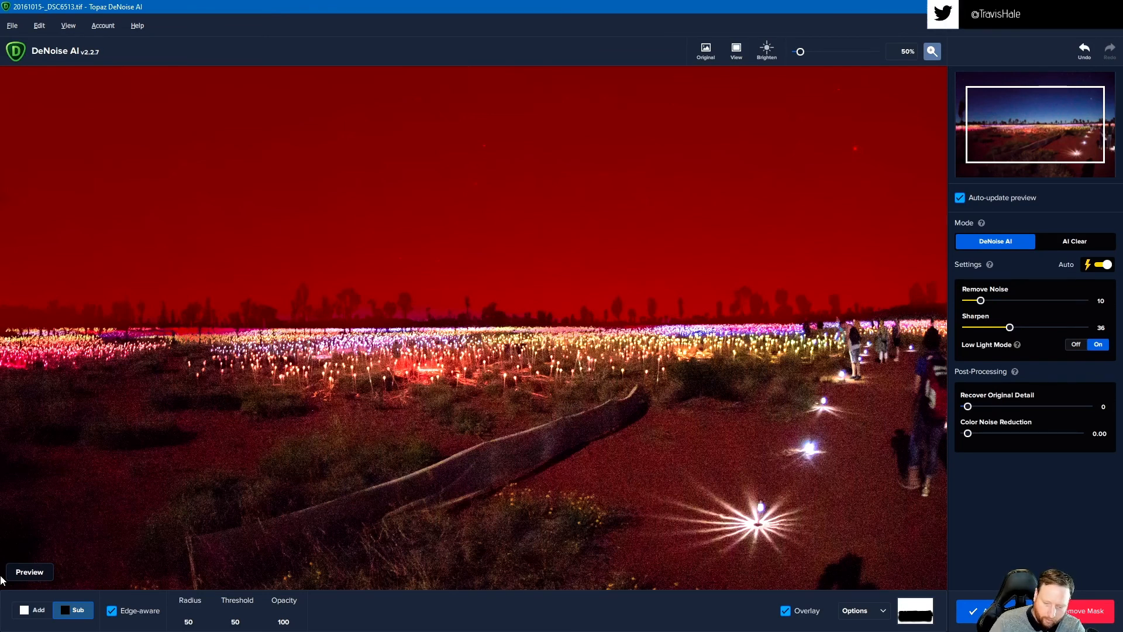
Step: Invert the mask back to cover the ground and field of lights, and apply it
{"action": "left_click", "coordinate": [868, 618]}
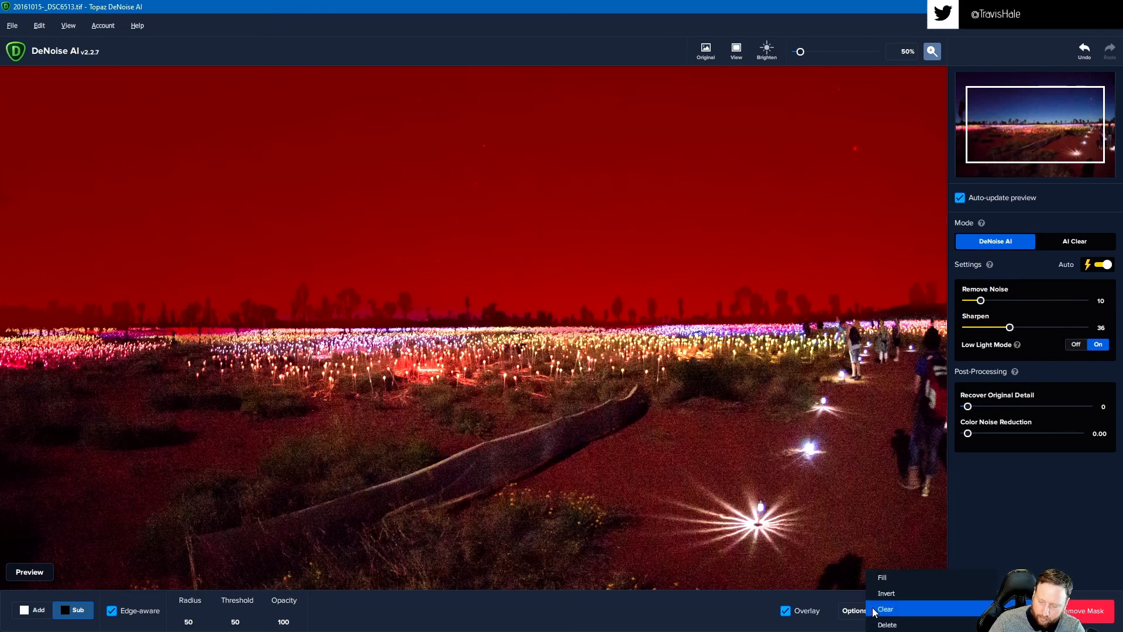
{"action": "left_click", "coordinate": [893, 592]}
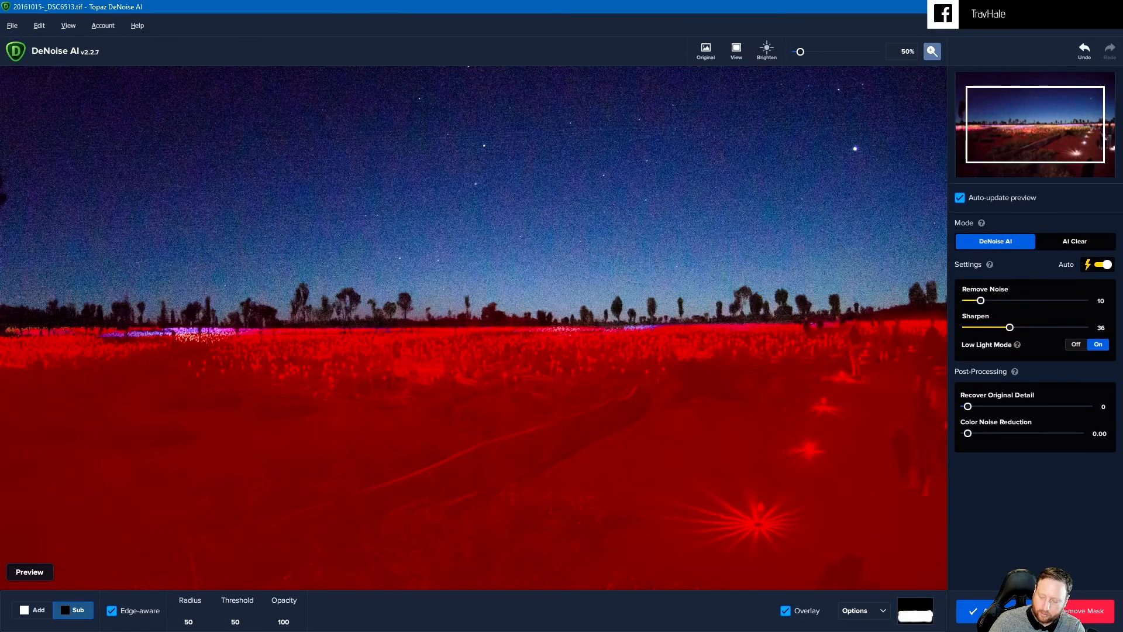
{"action": "left_click", "coordinate": [986, 608]}
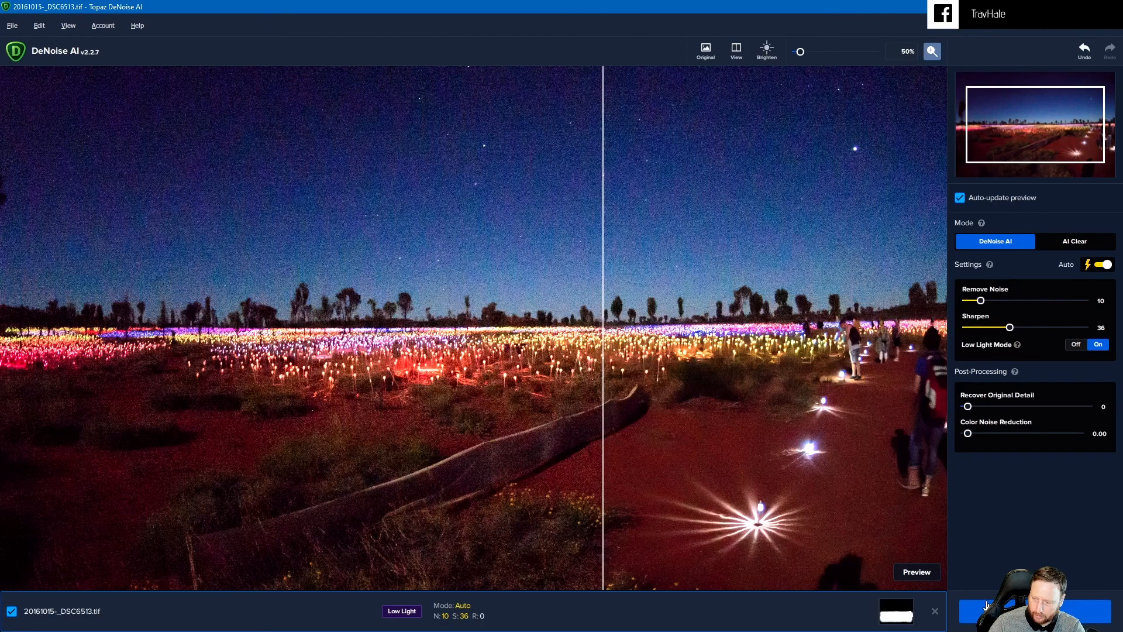
Step: Set Remove Noise to 68 and compare the masked ground with the original around the before/after divider
{"action": "left_click_drag", "start_coordinate": [998, 302], "coordinate": [1045, 299]}
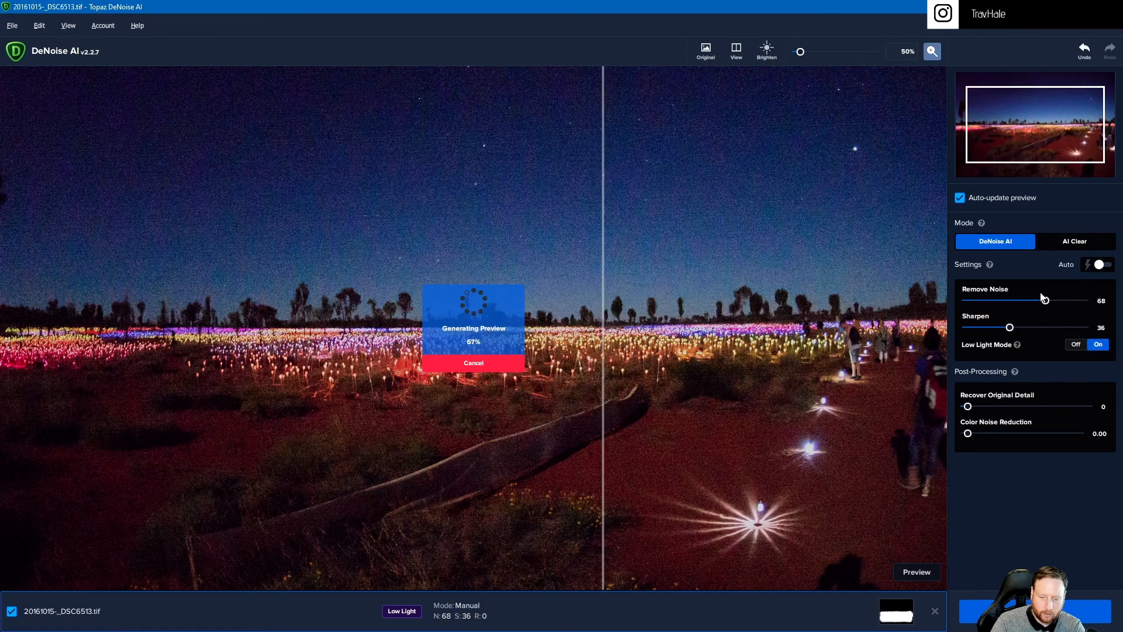
{"action": "left_click", "coordinate": [604, 429]}
{"action": "left_click_drag", "start_coordinate": [605, 429], "coordinate": [603, 430]}
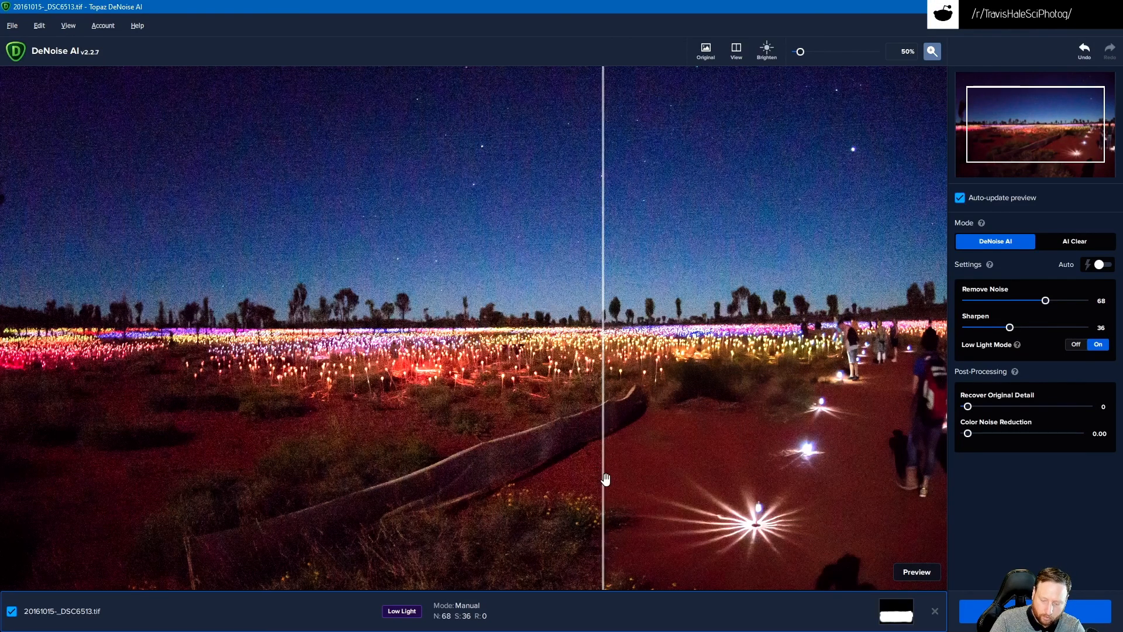
{"action": "left_click_drag", "start_coordinate": [605, 476], "coordinate": [587, 470]}
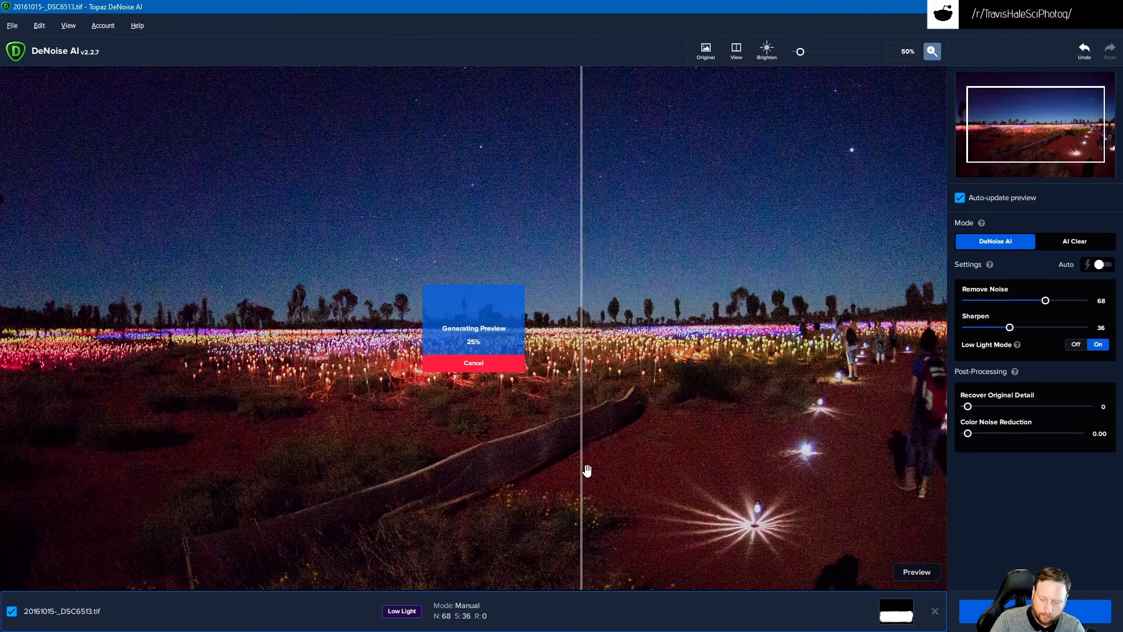